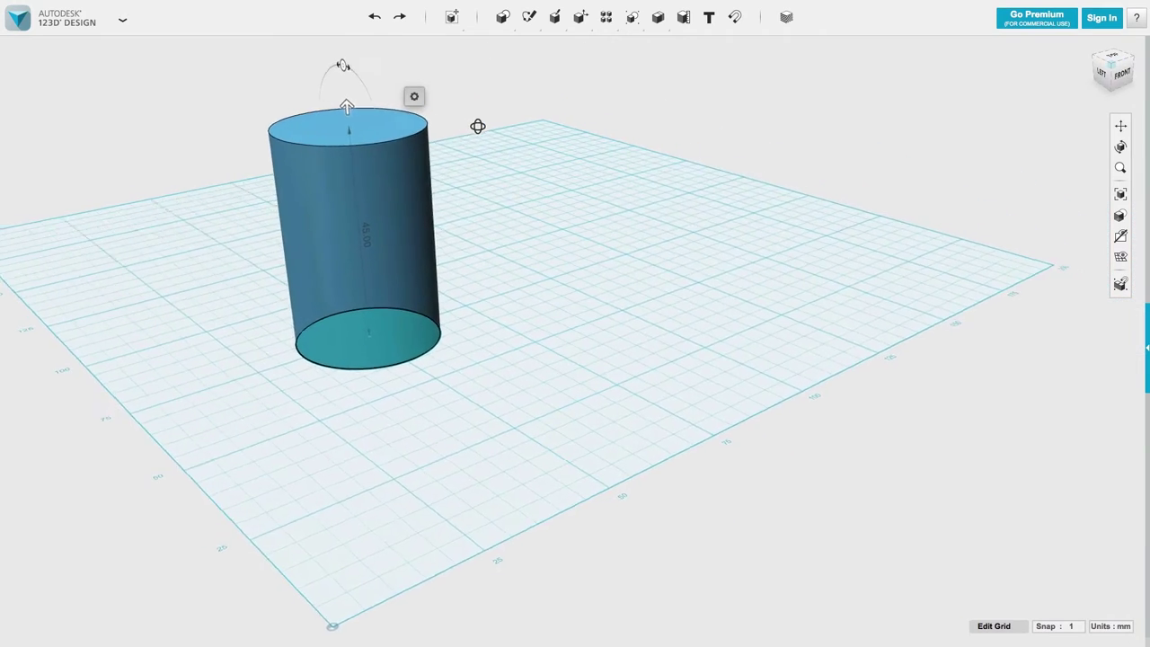
# - Select all the sun sketch shapes and extrude them 3 mm thick
pyautogui.moveTo(469, 125); pyautogui.dragTo(283, 81, button='right')
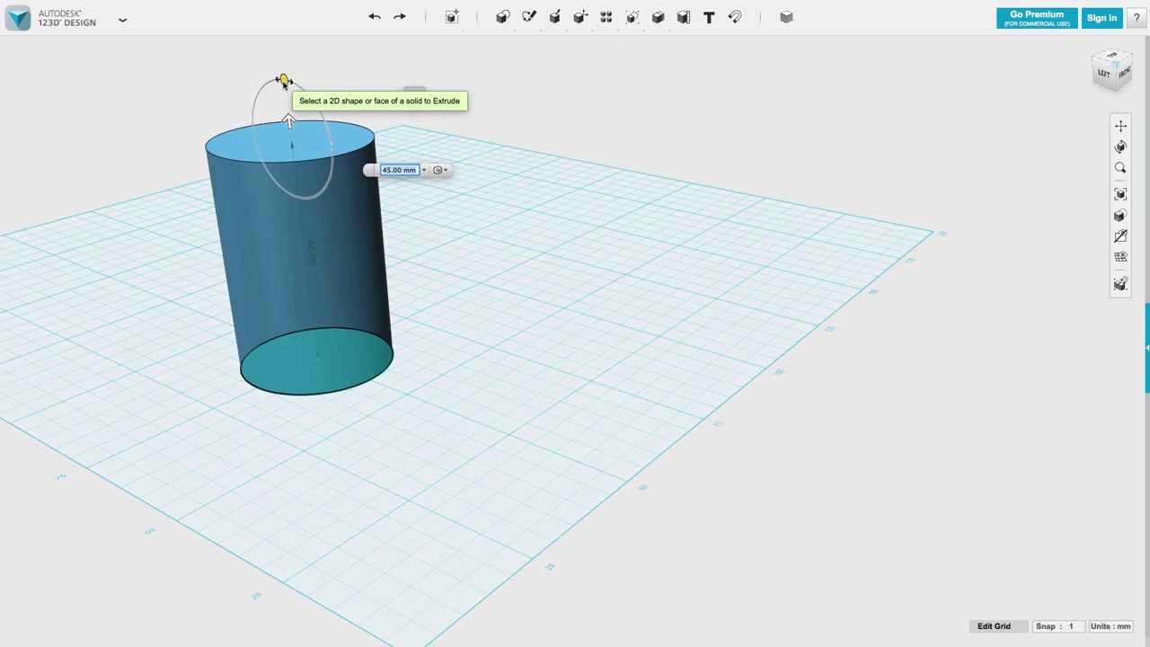
pyautogui.moveTo(283, 81); pyautogui.dragTo(280, 79)
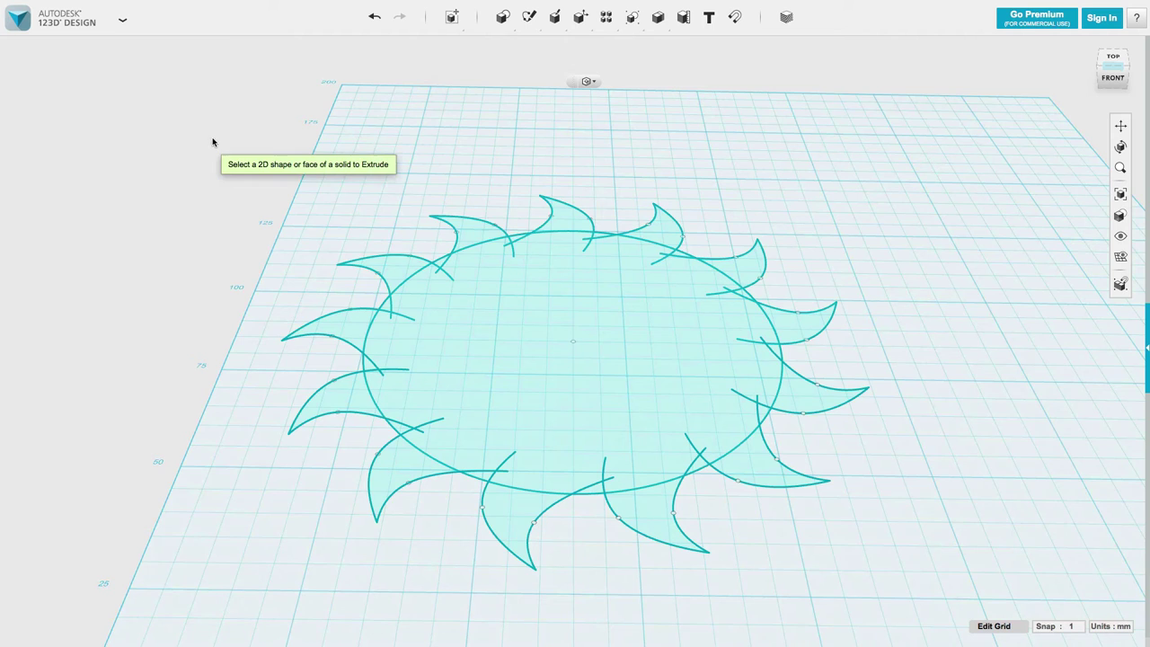
pyautogui.moveTo(213, 124)
pyautogui.mouseDown()
pyautogui.moveTo(423, 300)
pyautogui.moveTo(898, 615)
pyautogui.moveTo(980, 613)
pyautogui.mouseUp()
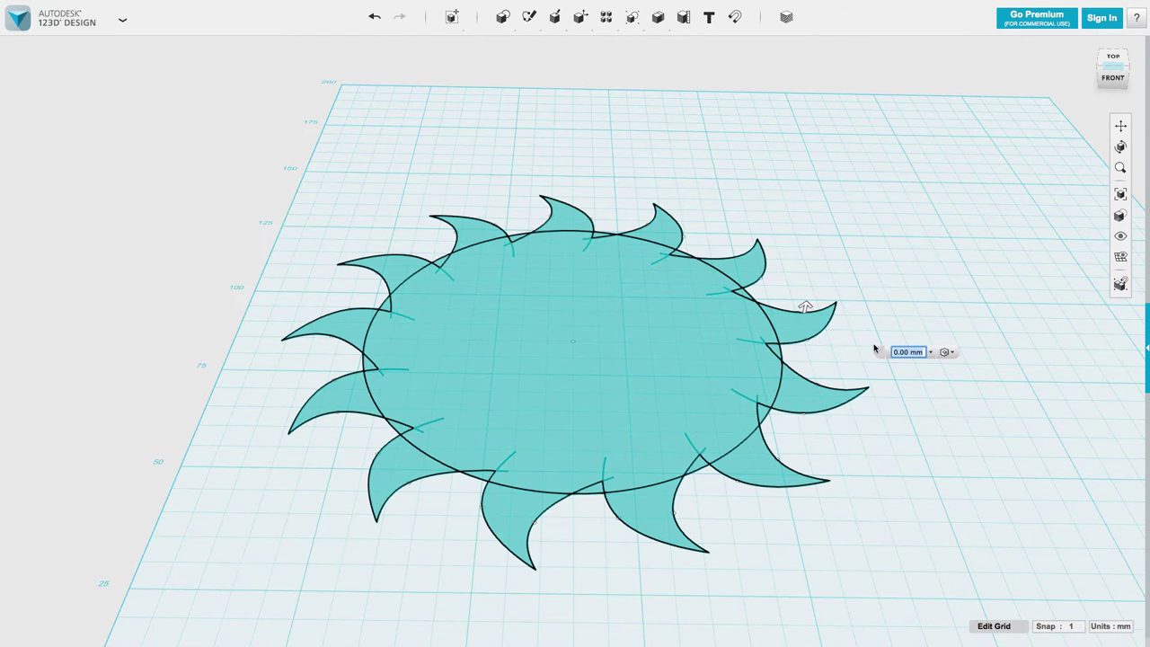
pyautogui.moveTo(806, 306); pyautogui.dragTo(809, 297)
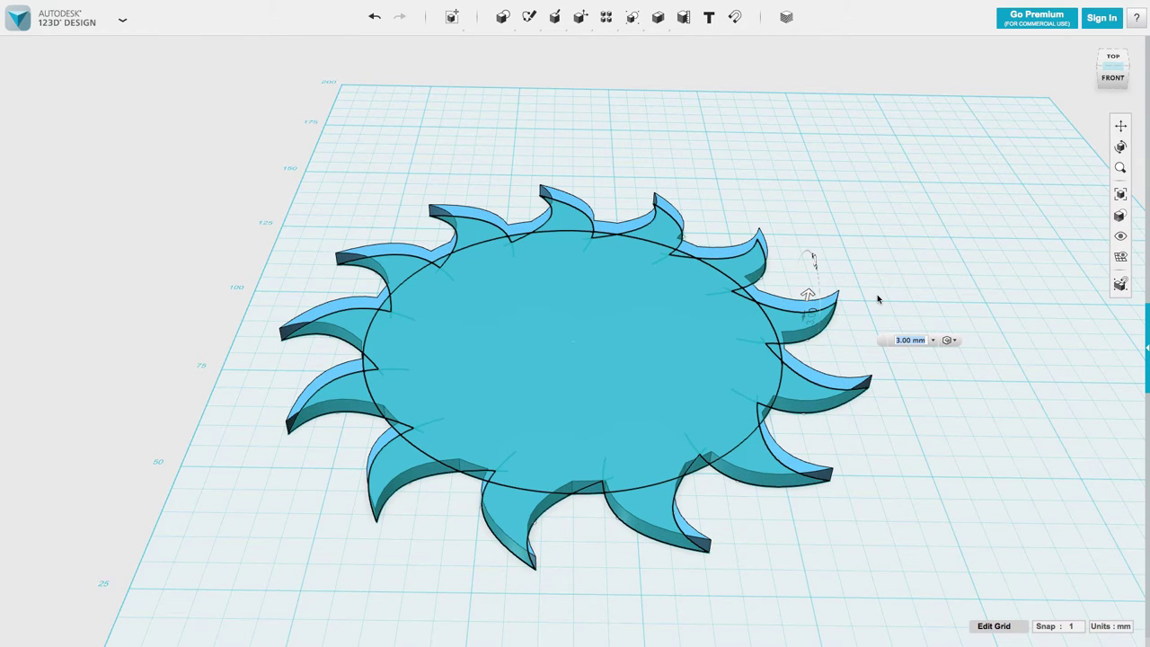
pyautogui.click(878, 299)
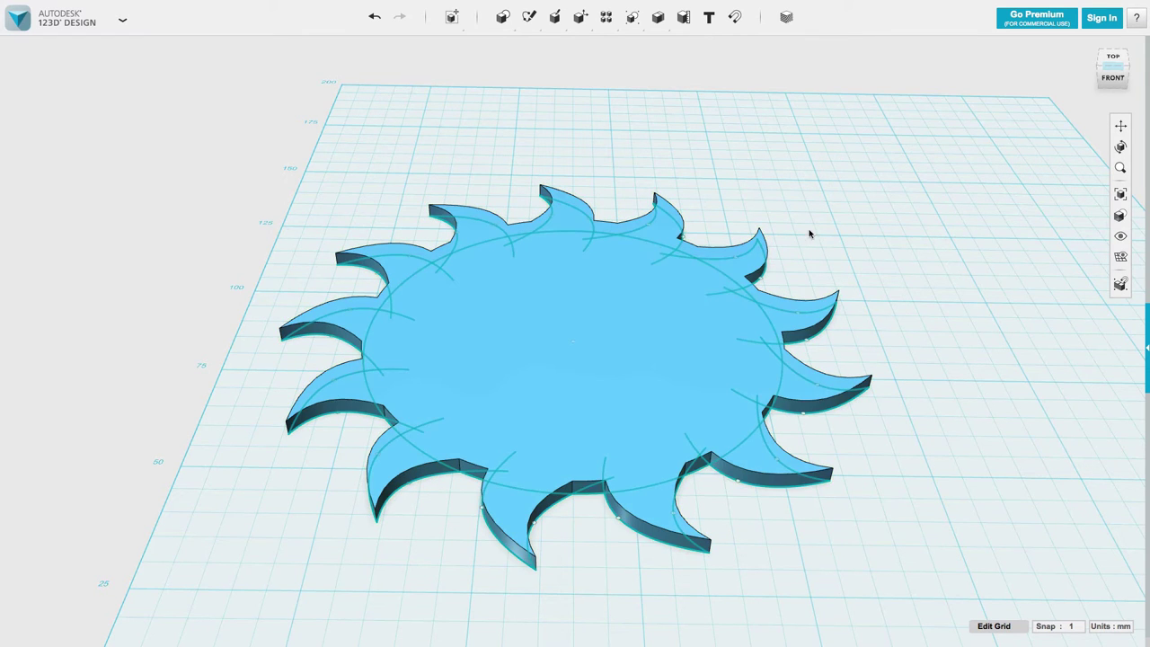
pyautogui.moveTo(803, 224)
pyautogui.mouseDown(button='right')
pyautogui.moveTo(791, 239)
pyautogui.moveTo(661, 247)
pyautogui.mouseUp(button='right')
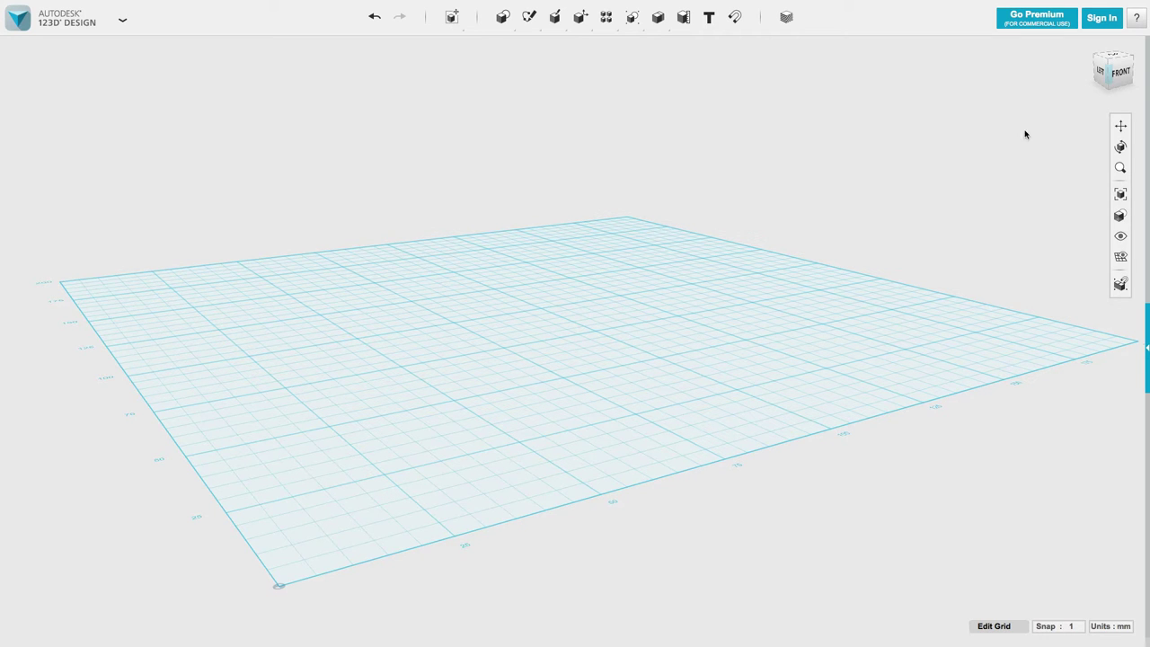
pyautogui.moveTo(504, 17)
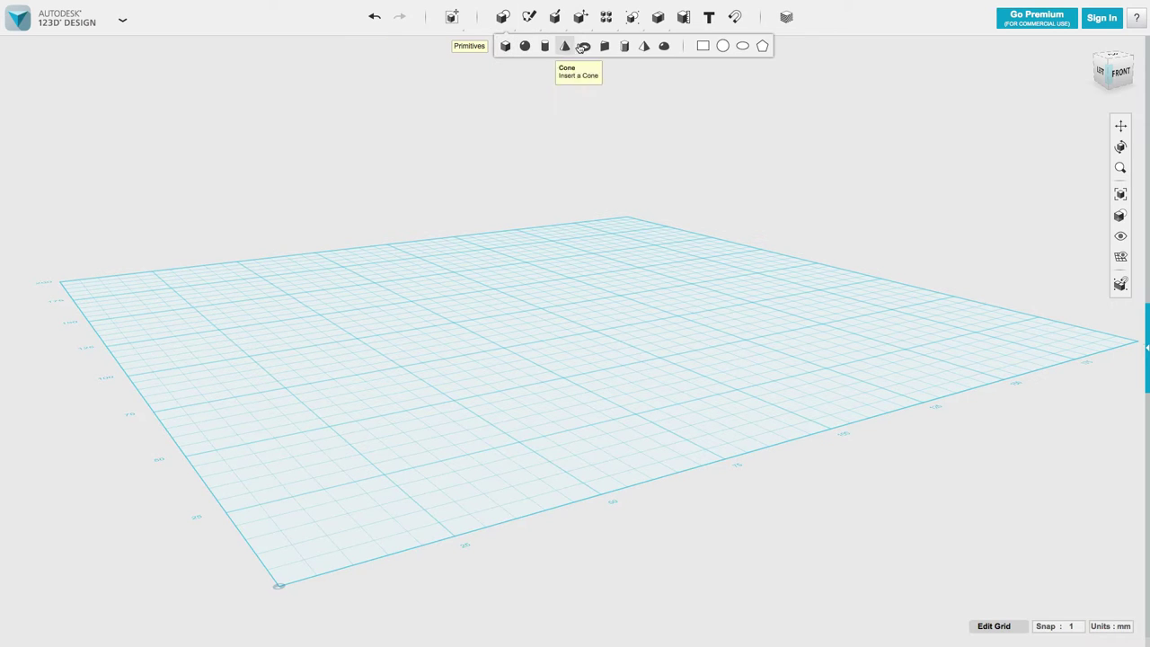
# - Sketch a 40 mm radius circle on the grid, viewed from the top
pyautogui.click(724, 45)
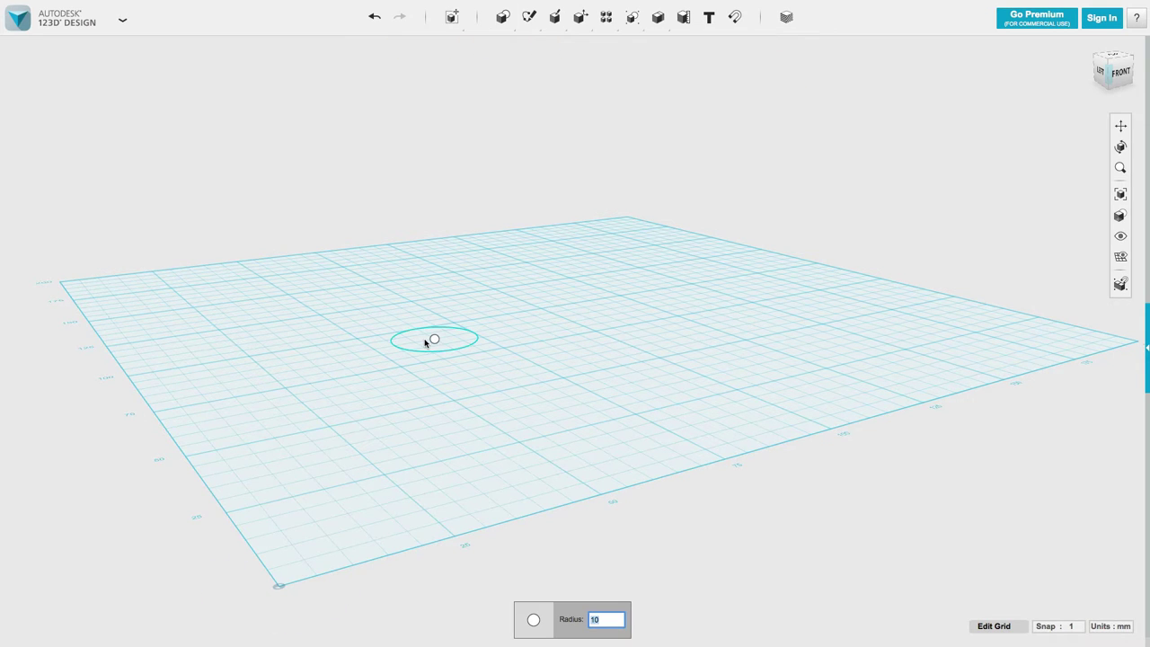
pyautogui.write('40')
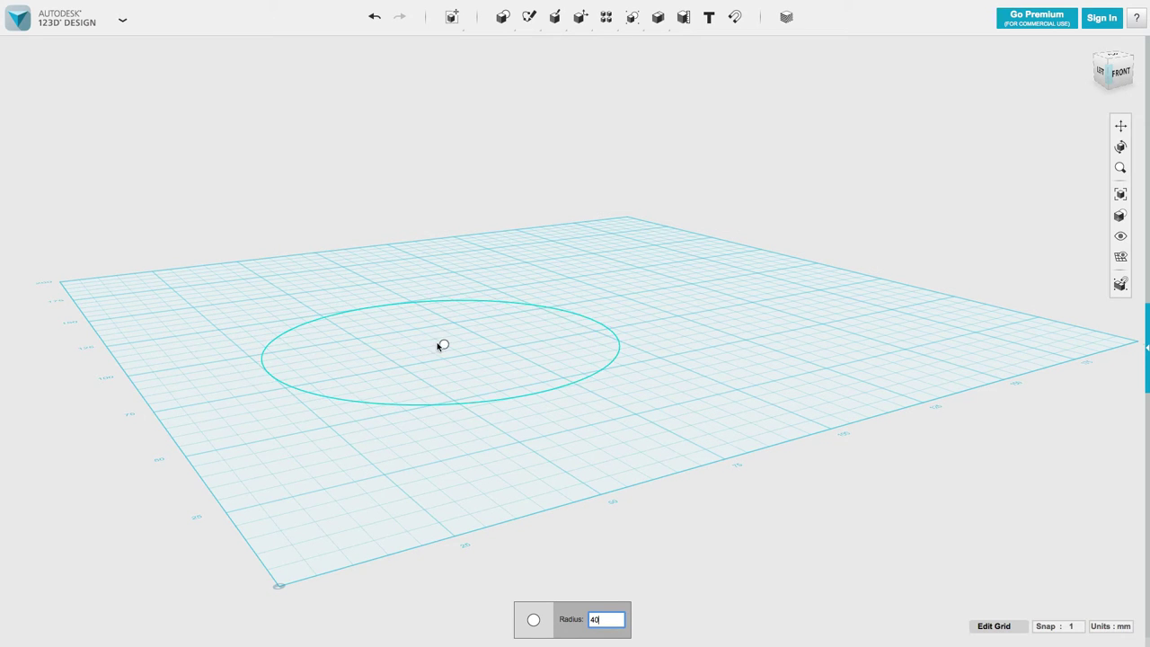
pyautogui.click(443, 345)
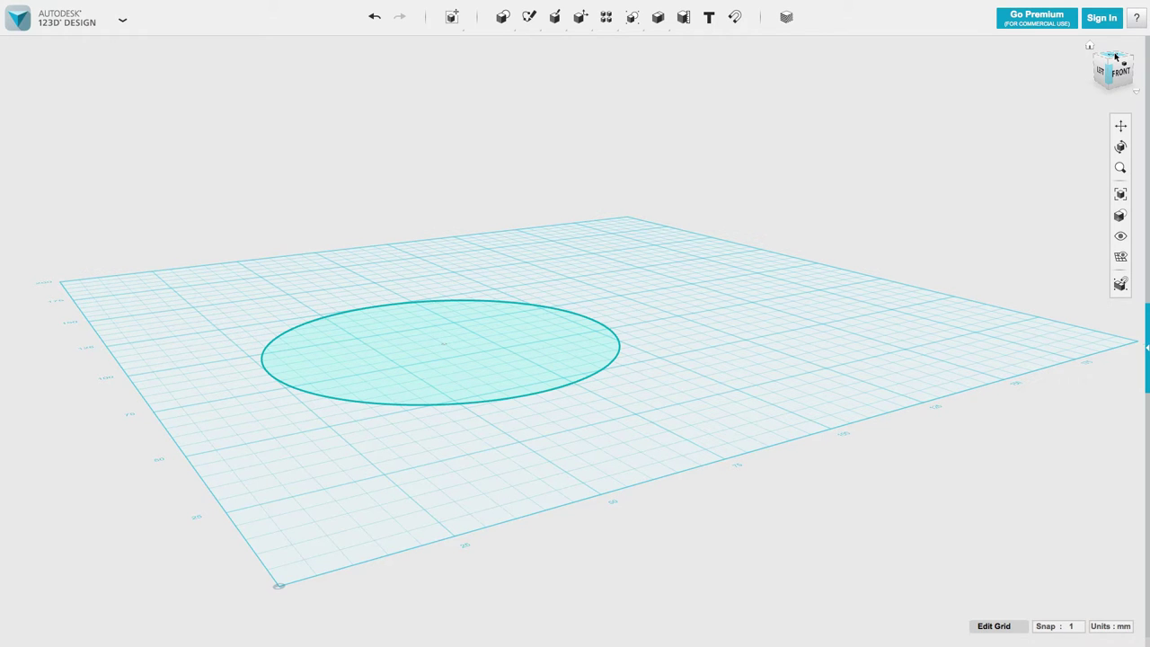
pyautogui.click(1116, 57)
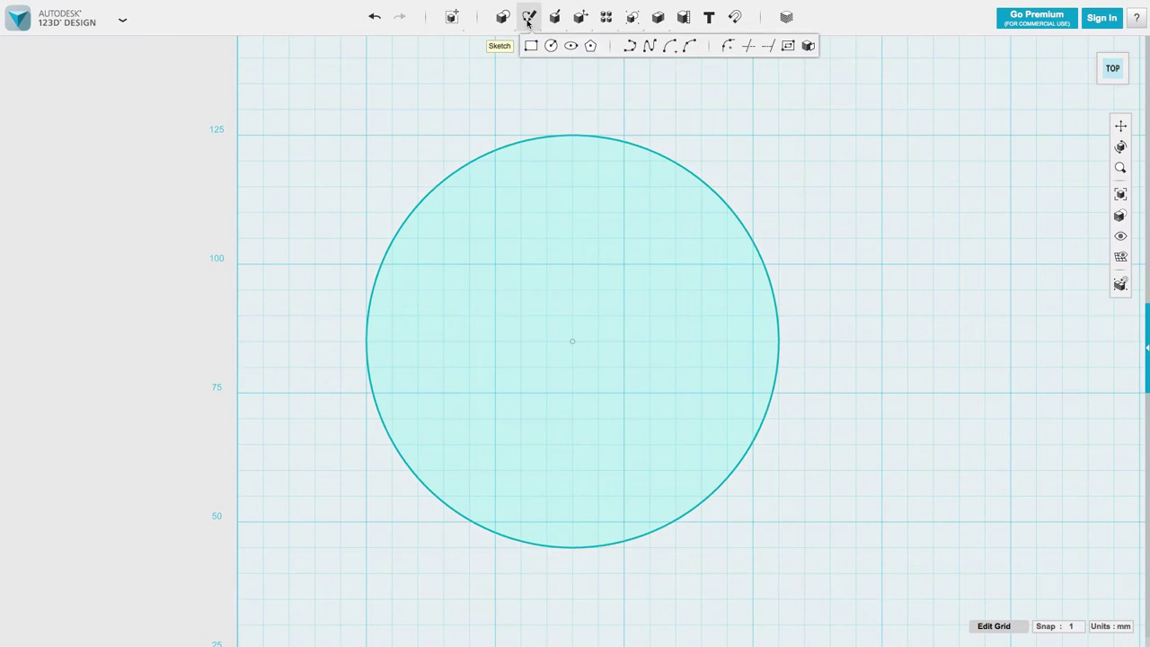
pyautogui.moveTo(529, 17)
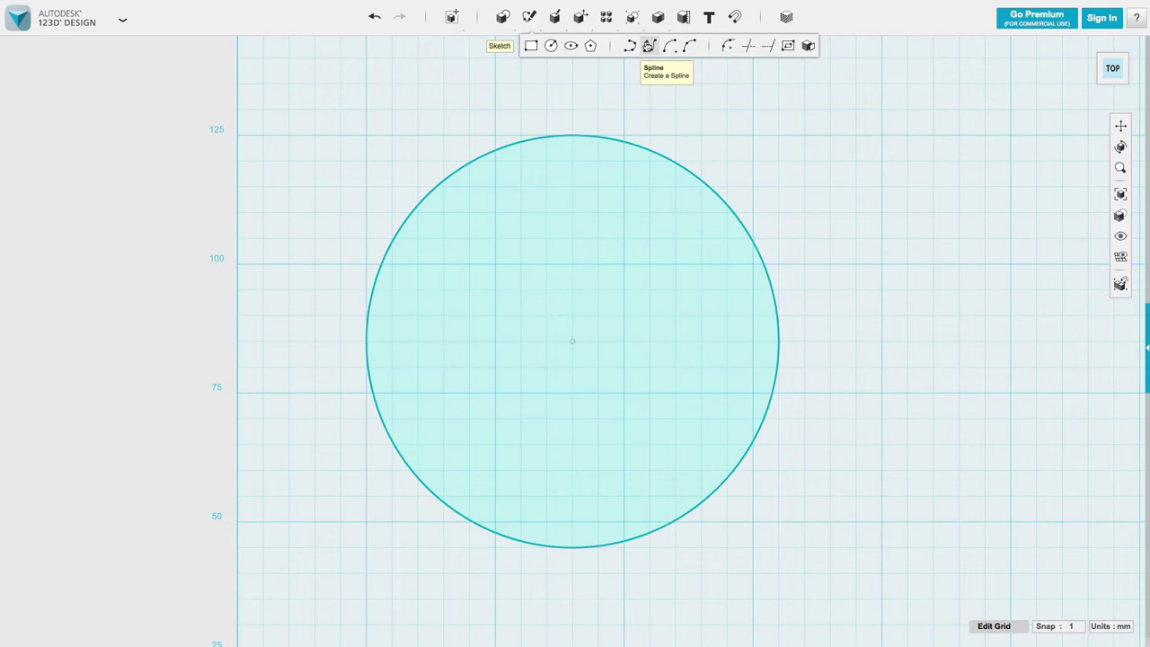
# - Draw the first curved spline from inside the circle out to the tooth tip
pyautogui.click(648, 46)
pyautogui.click(446, 247)
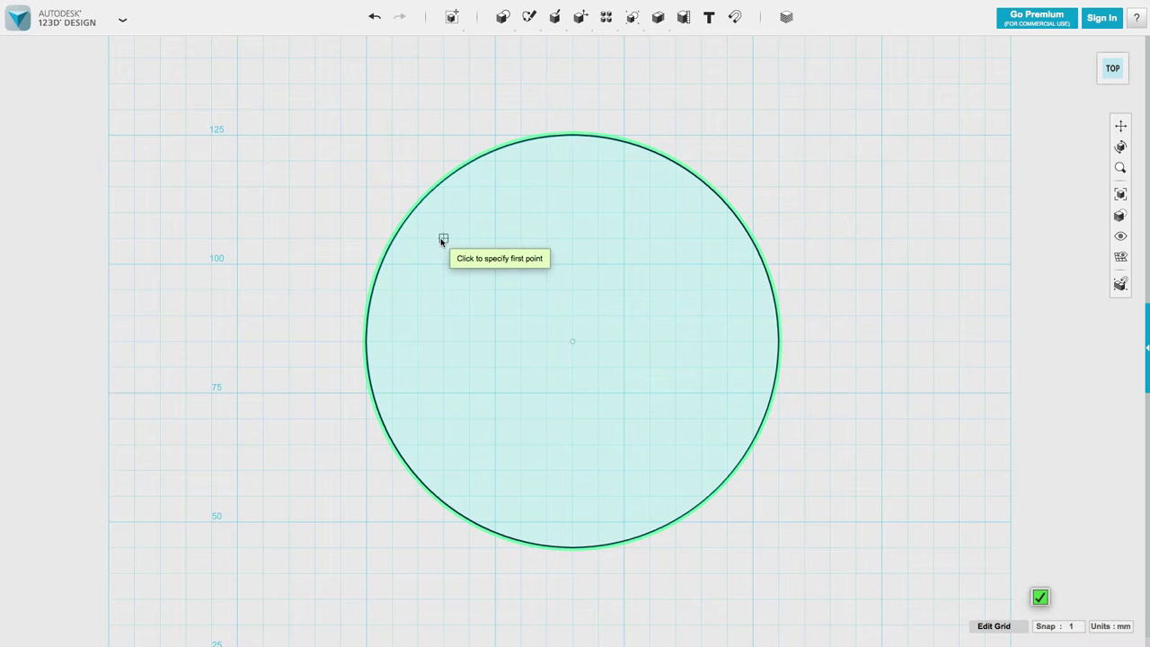
pyautogui.click(441, 237)
pyautogui.click(391, 193)
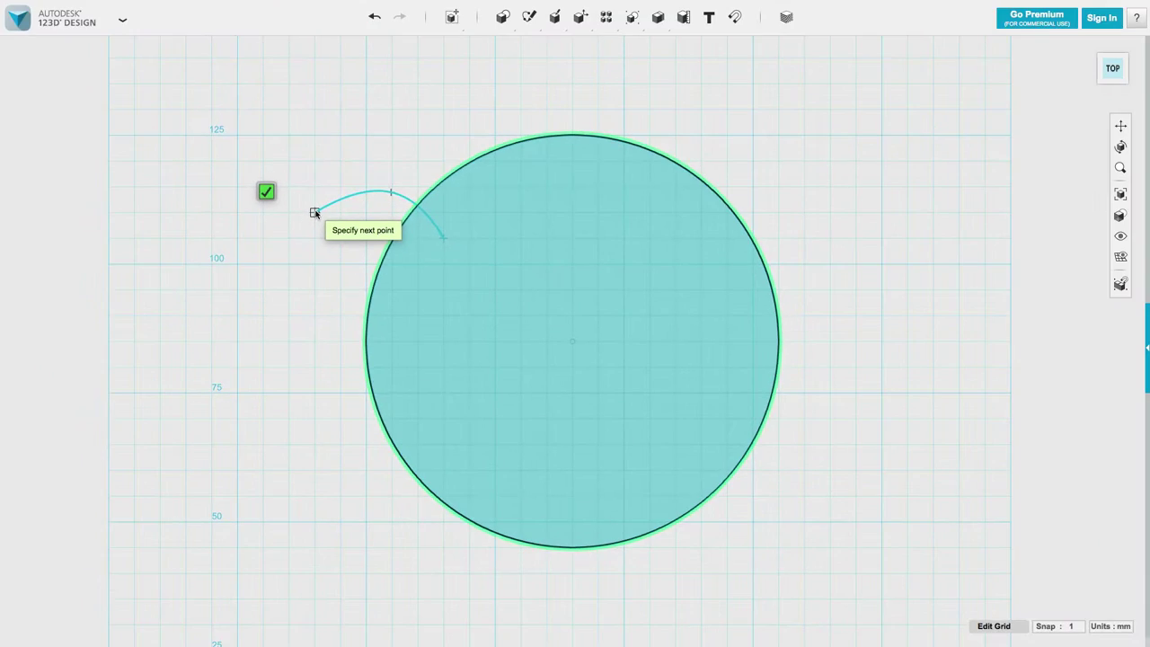
pyautogui.click(316, 205)
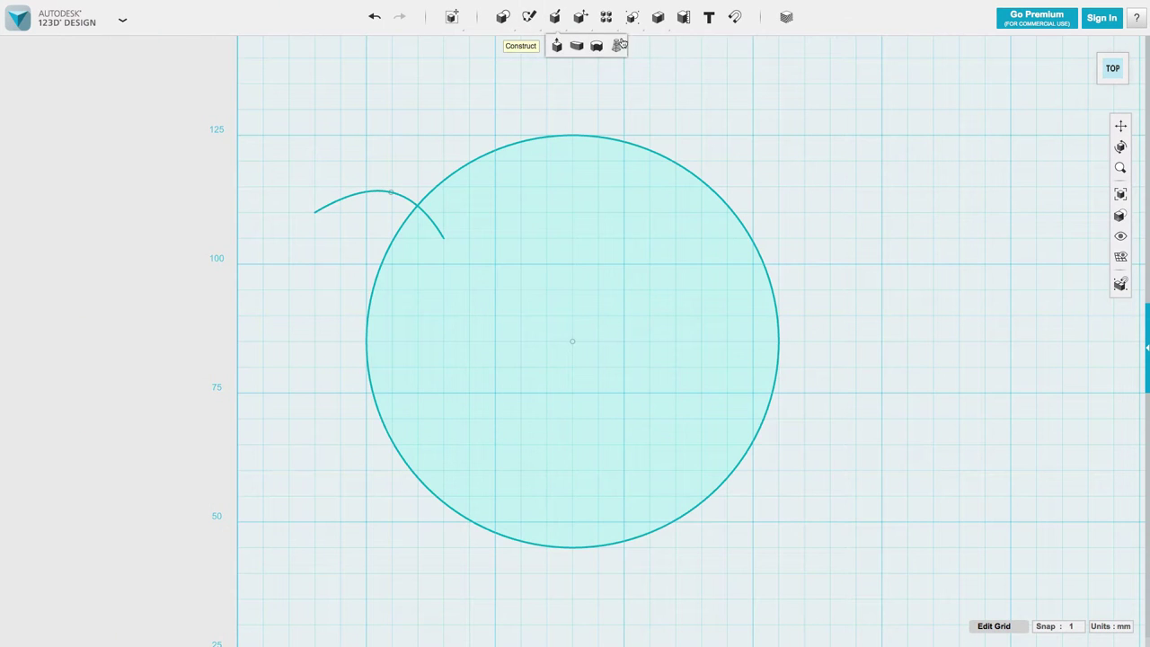
pyautogui.moveTo(529, 17)
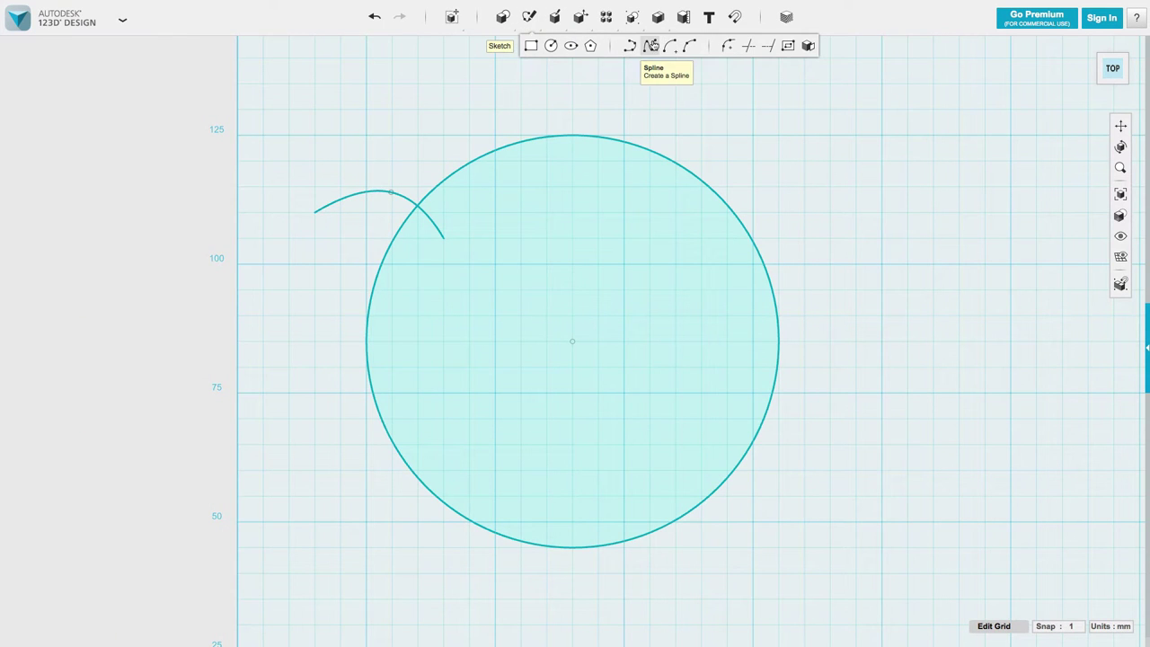
pyautogui.click(417, 127)
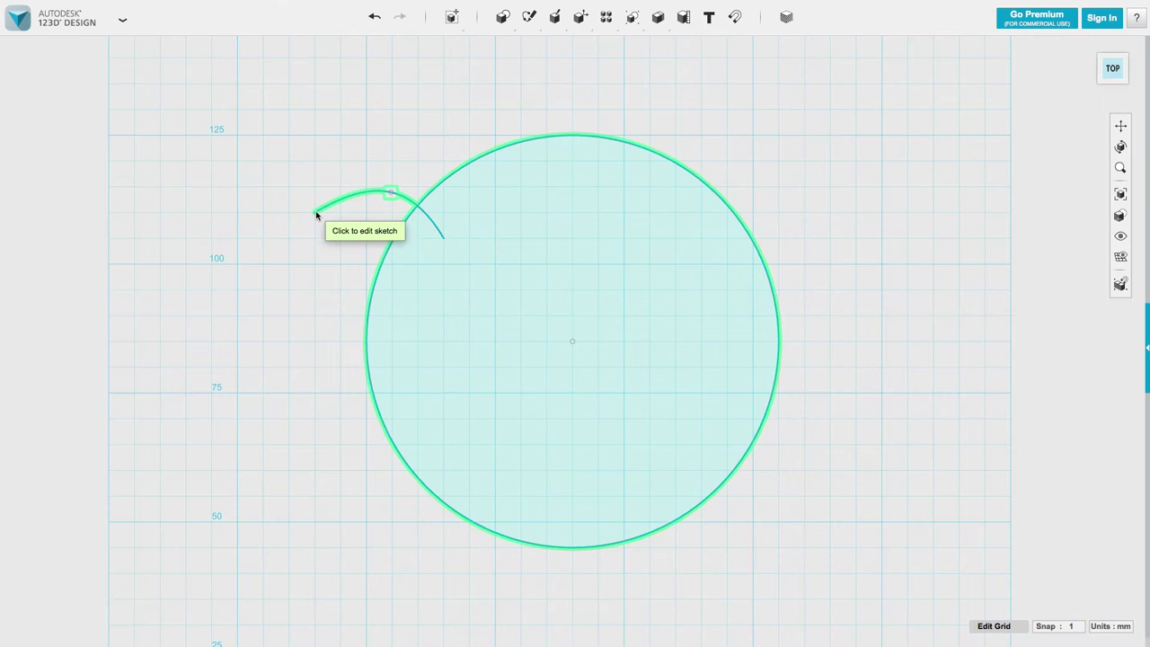
# - Draw a second spline from the tooth tip back inside the circle, then select both curves
pyautogui.click(316, 210)
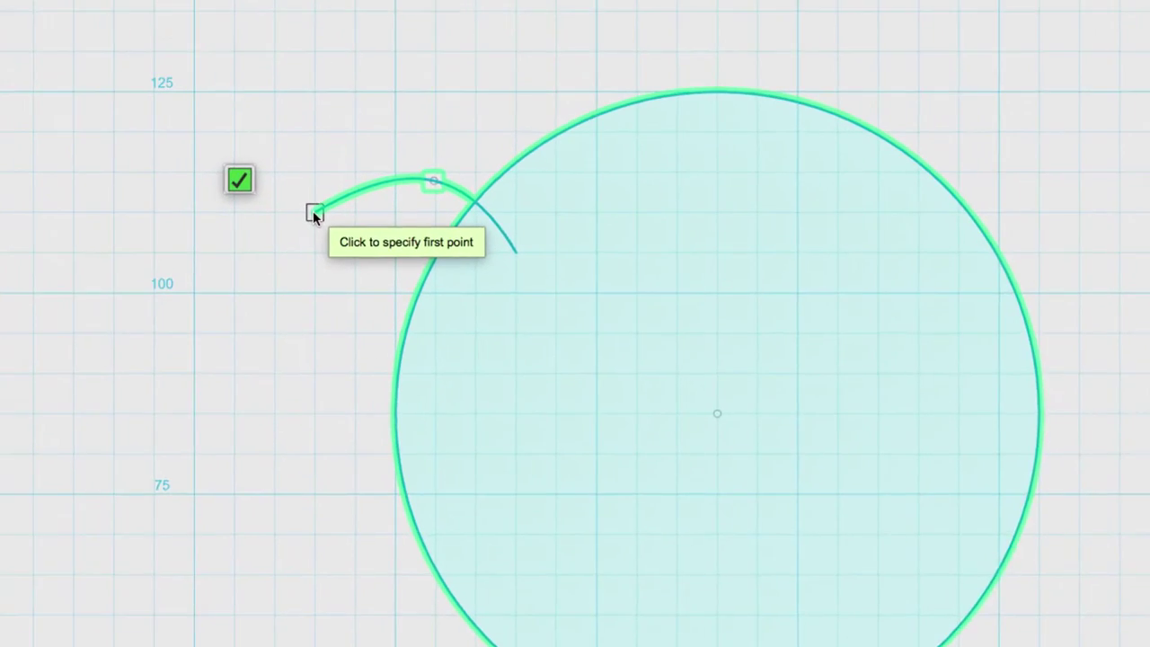
pyautogui.click(314, 213)
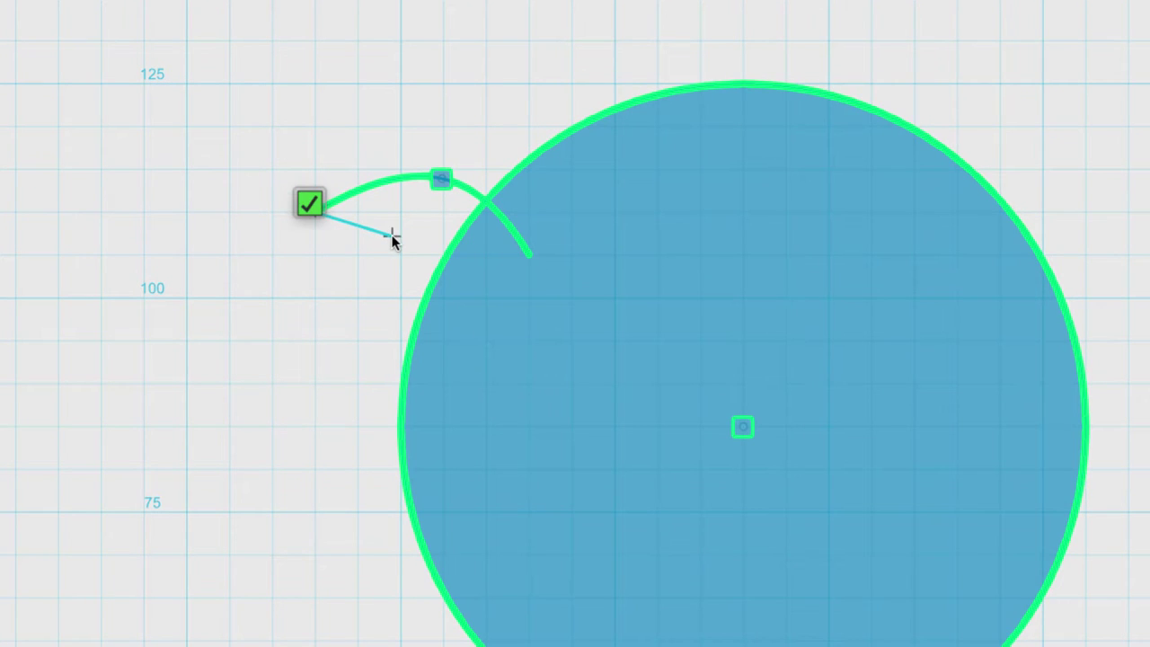
pyautogui.click(392, 235)
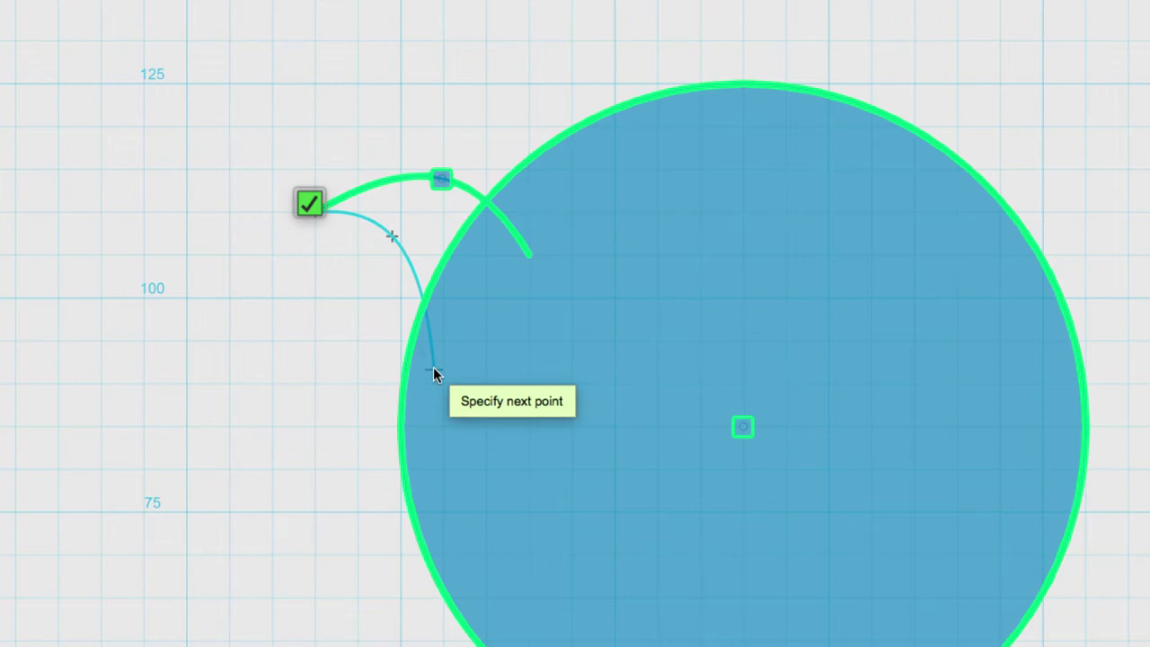
pyautogui.click(433, 368)
pyautogui.press('Return')
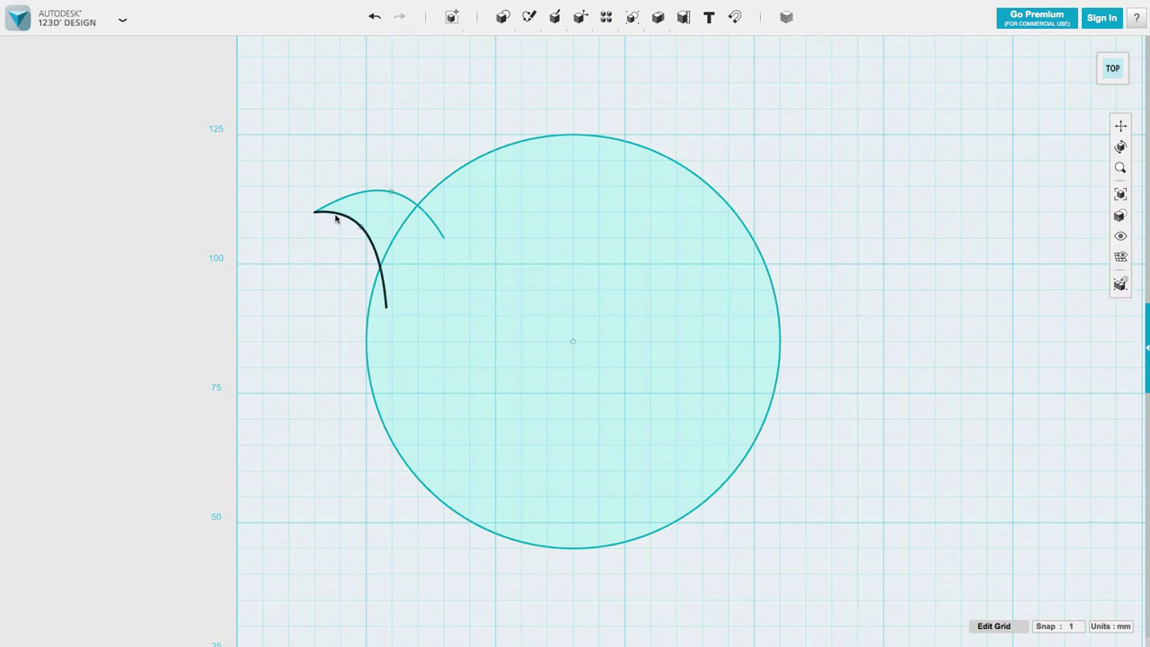
pyautogui.click(335, 217)
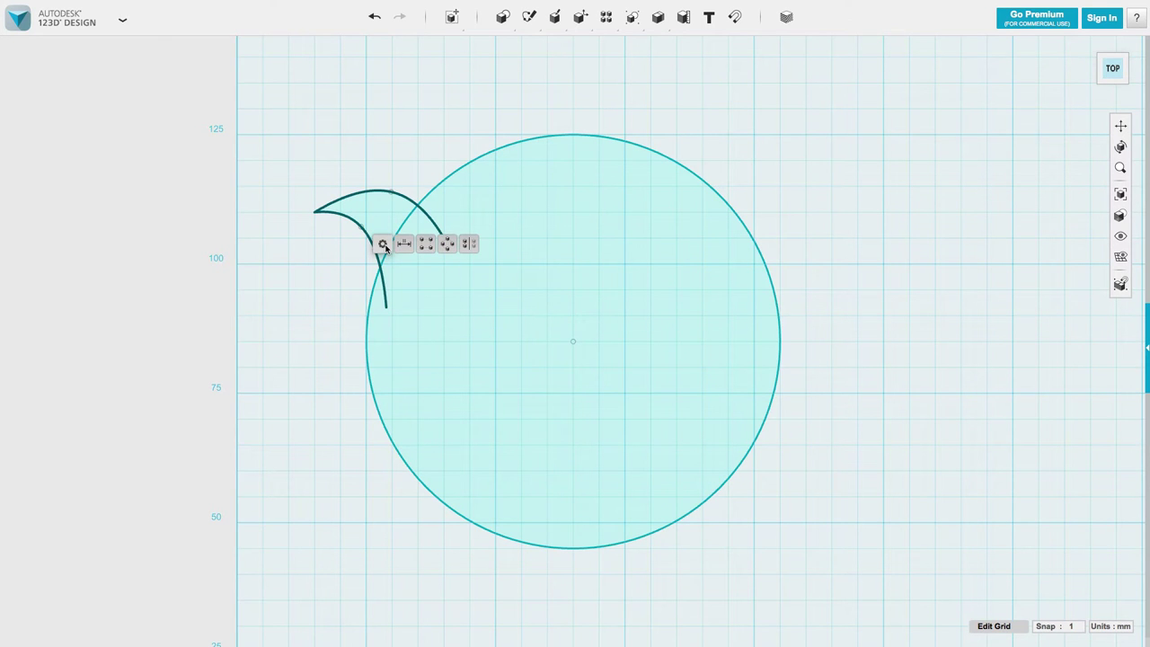
# - Circular-pattern the two tooth curves 13 times around the circle's centre
pyautogui.click(445, 247)
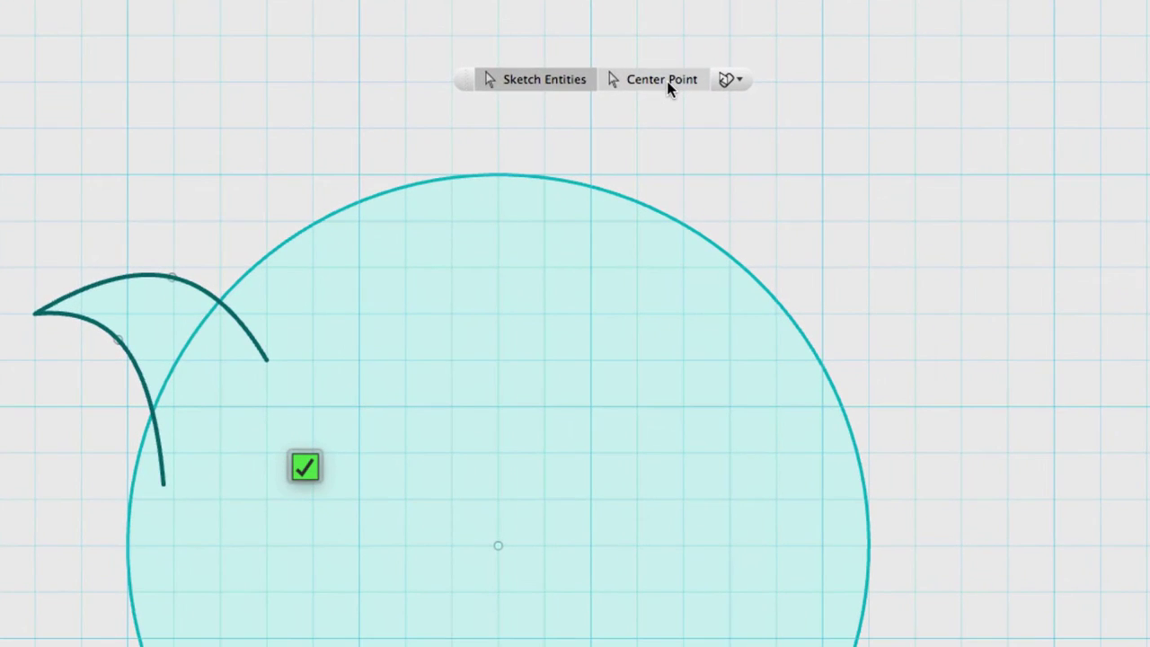
pyautogui.click(667, 81)
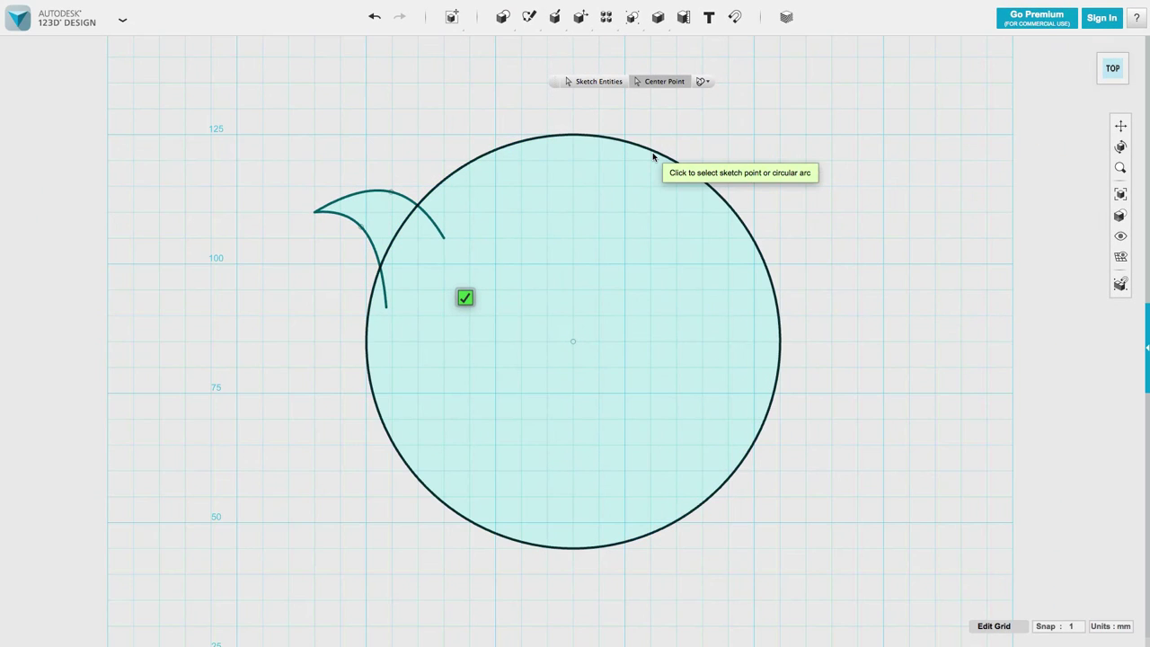
pyautogui.click(653, 157)
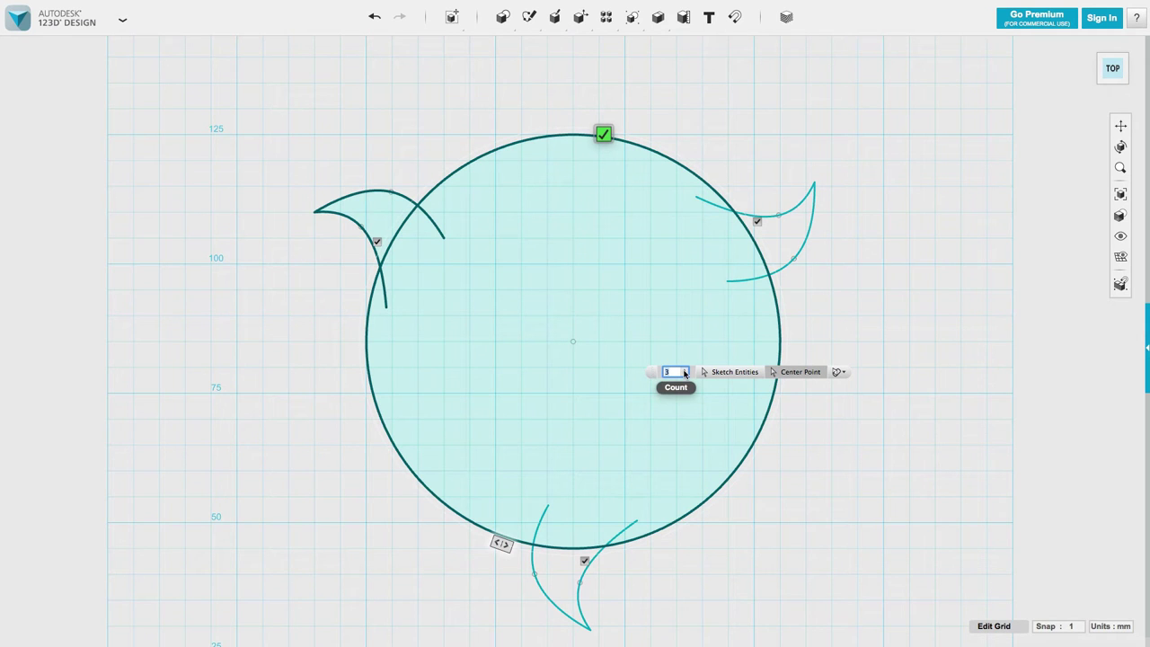
pyautogui.click(501, 545)
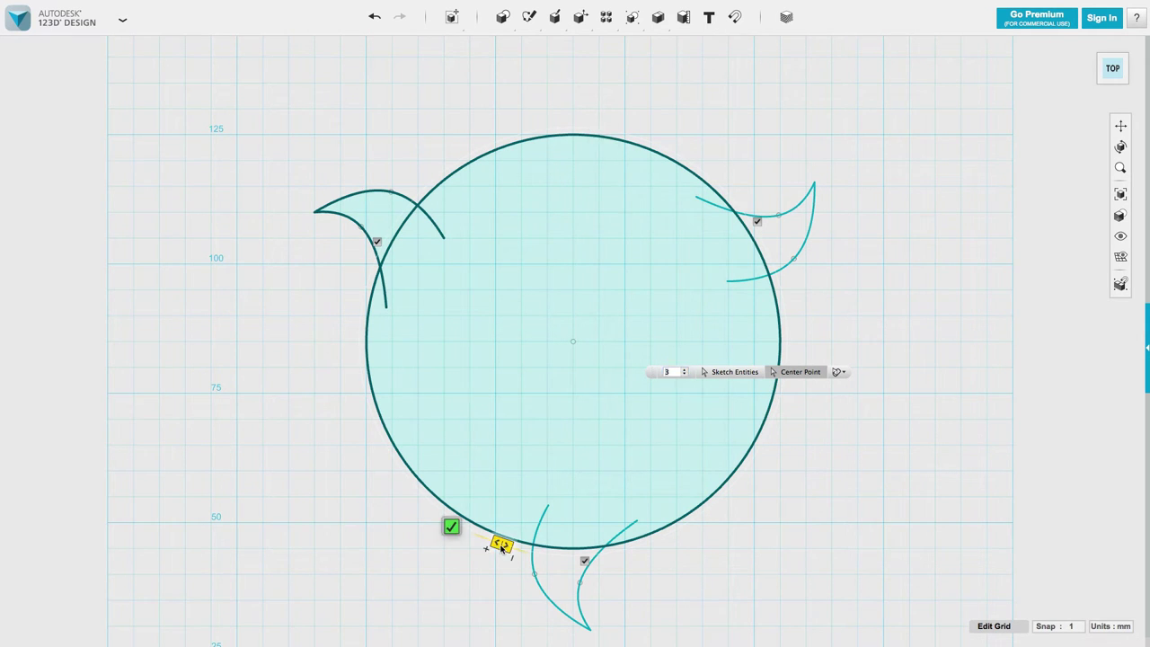
pyautogui.moveTo(504, 548)
pyautogui.mouseDown()
pyautogui.moveTo(449, 521)
pyautogui.moveTo(390, 462)
pyautogui.moveTo(359, 349)
pyautogui.moveTo(359, 281)
pyautogui.moveTo(396, 227)
pyautogui.moveTo(369, 266)
pyautogui.mouseUp()
pyautogui.write('13')
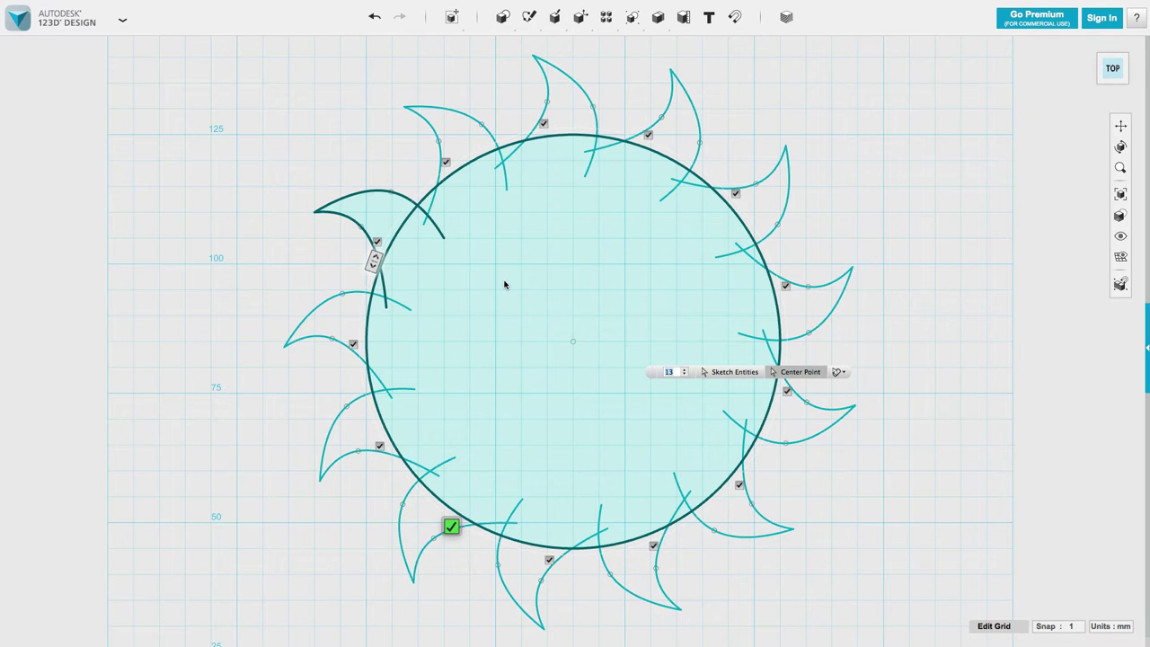
pyautogui.press('Return')
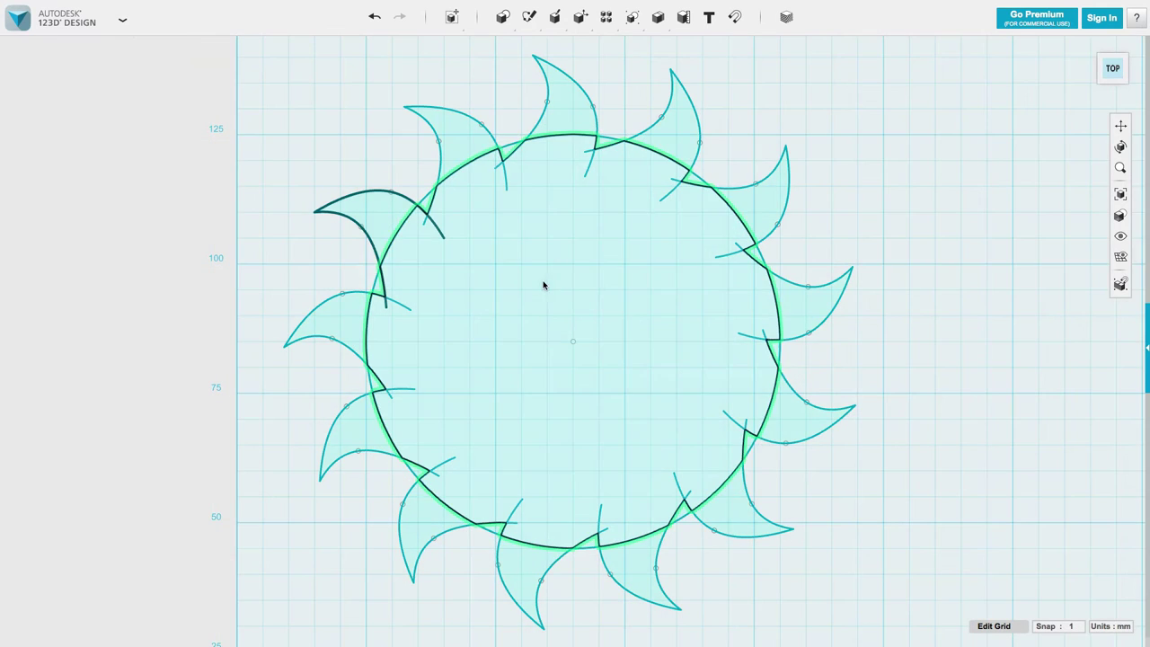
pyautogui.moveTo(868, 332); pyautogui.dragTo(870, 293, button='right')
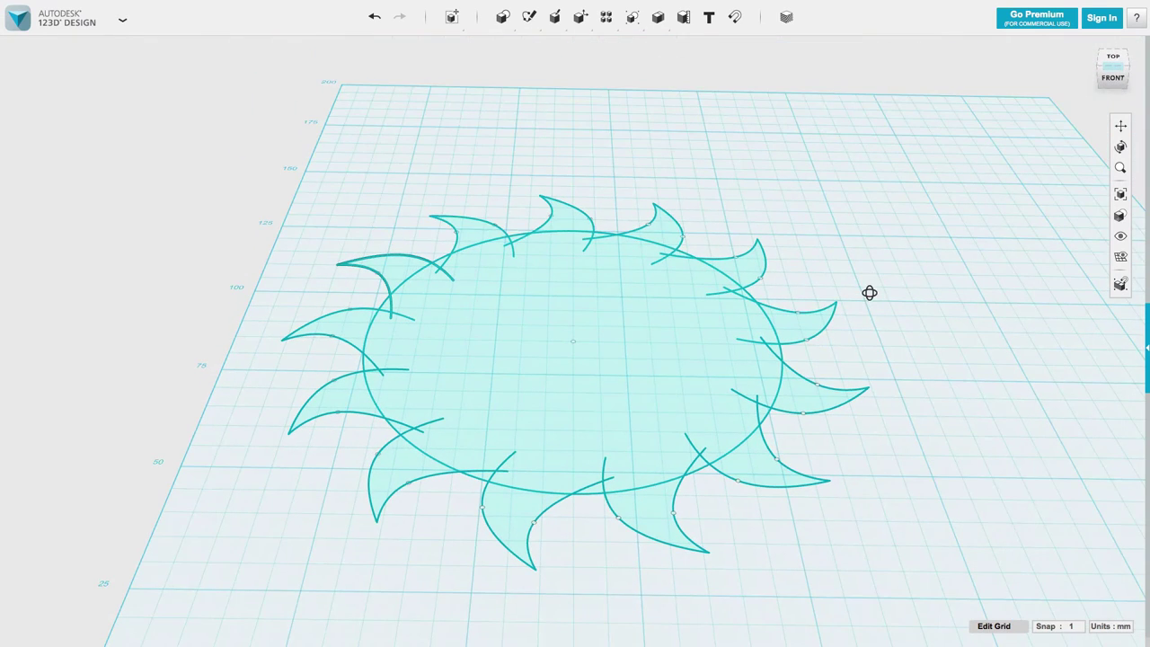
pyautogui.moveTo(554, 17)
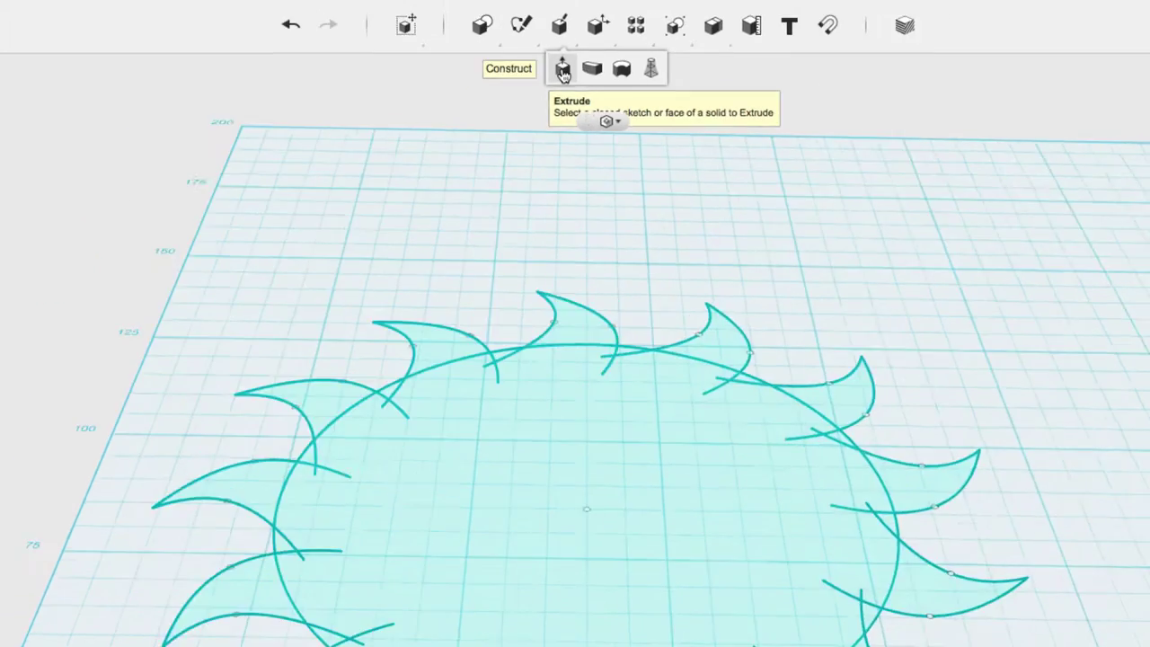
pyautogui.click(556, 45)
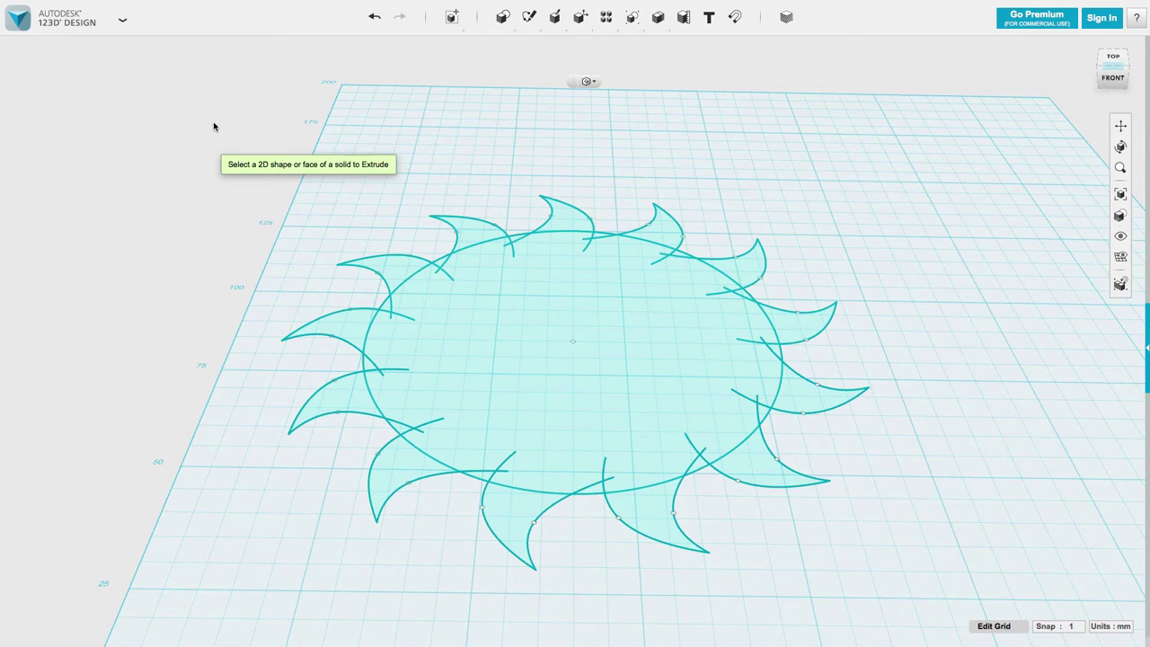
# - Extrude the entire sun sketch 3 mm into a solid toothed disc
pyautogui.moveTo(213, 126); pyautogui.dragTo(978, 618)
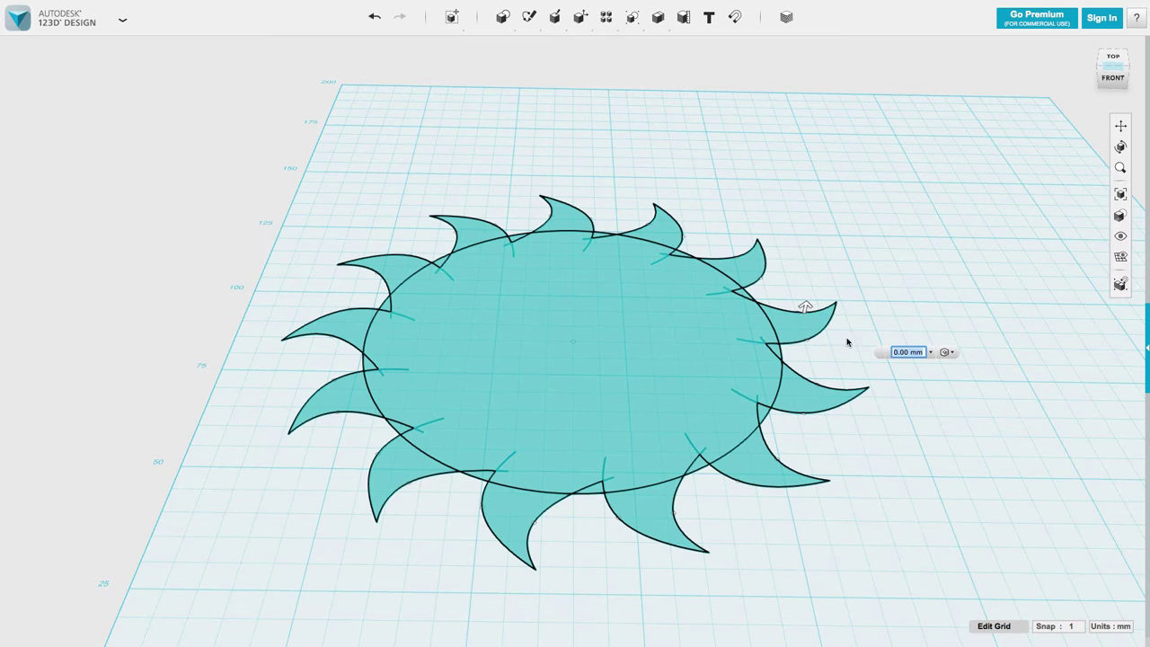
pyautogui.moveTo(805, 307); pyautogui.dragTo(808, 297)
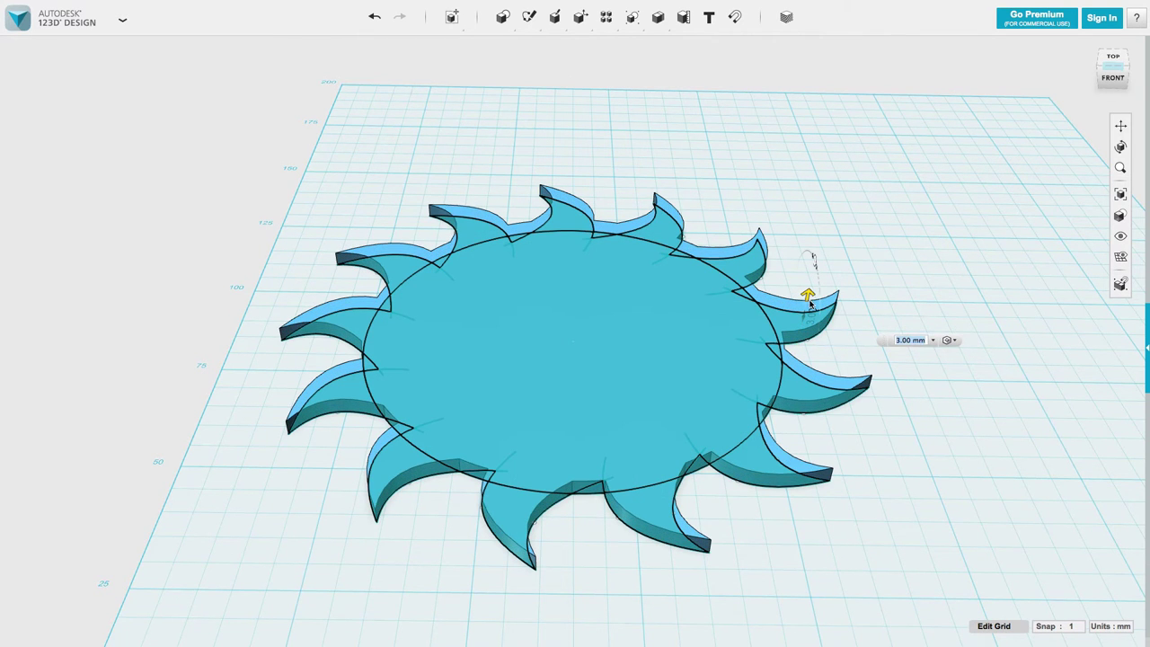
pyautogui.click(878, 300)
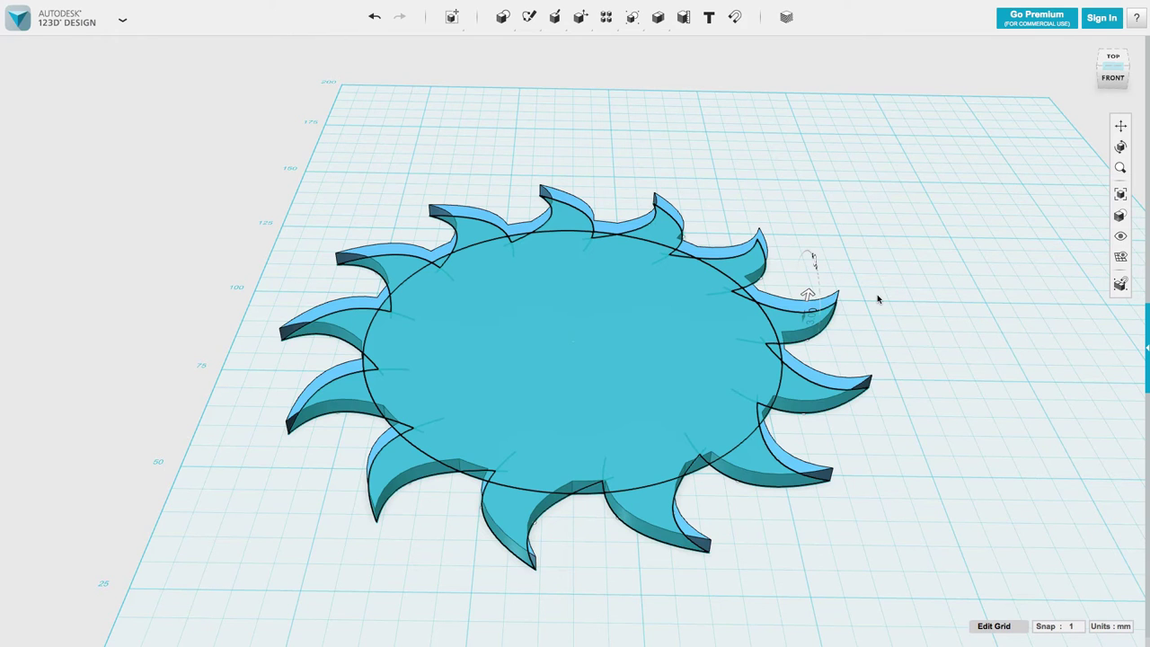
pyautogui.click(776, 255)
pyautogui.moveTo(827, 226); pyautogui.dragTo(793, 239, button='right')
pyautogui.click(593, 274)
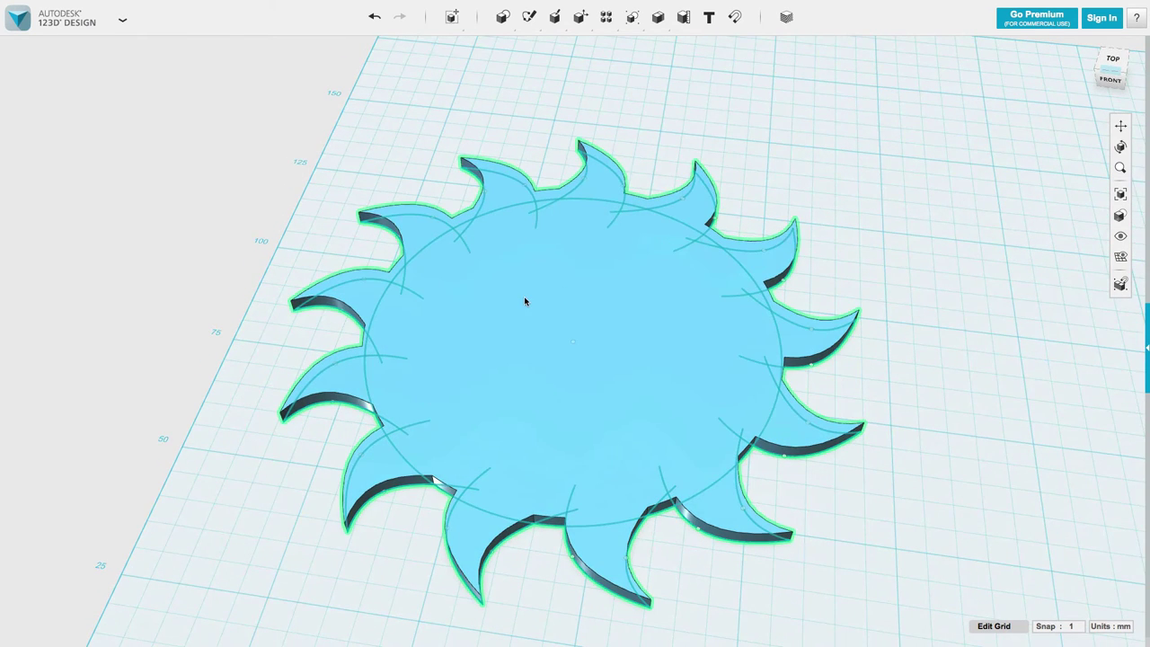
pyautogui.moveTo(503, 18)
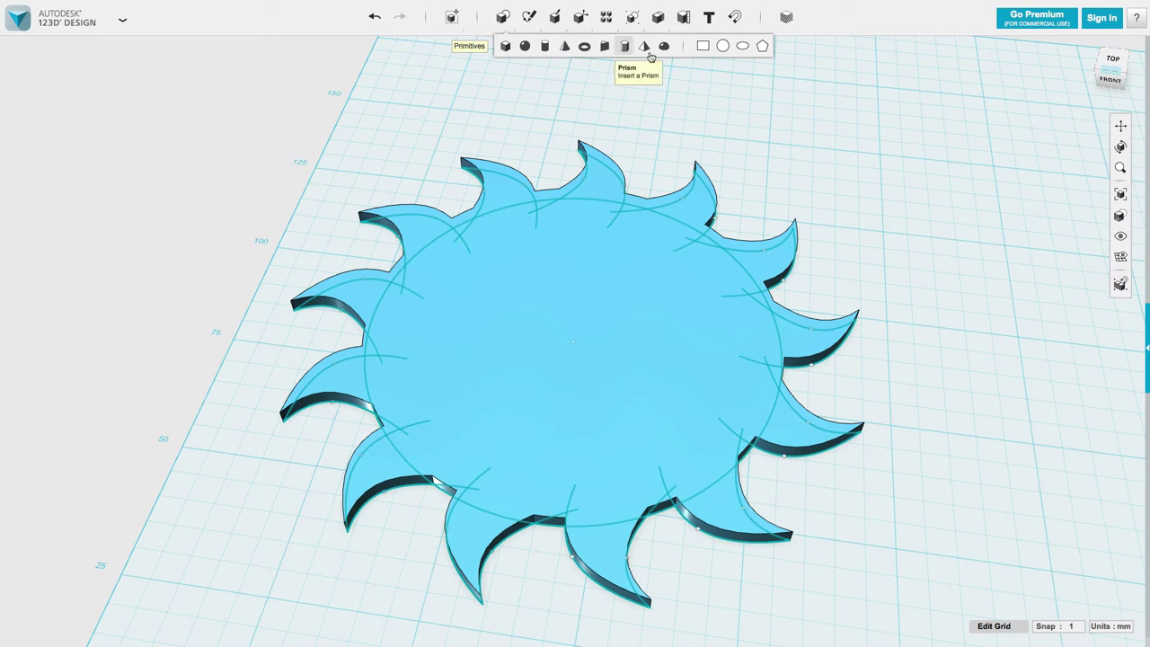
# - Place a 6-sided polygon of 6 mm radius on the disc, left of centre
pyautogui.click(760, 50)
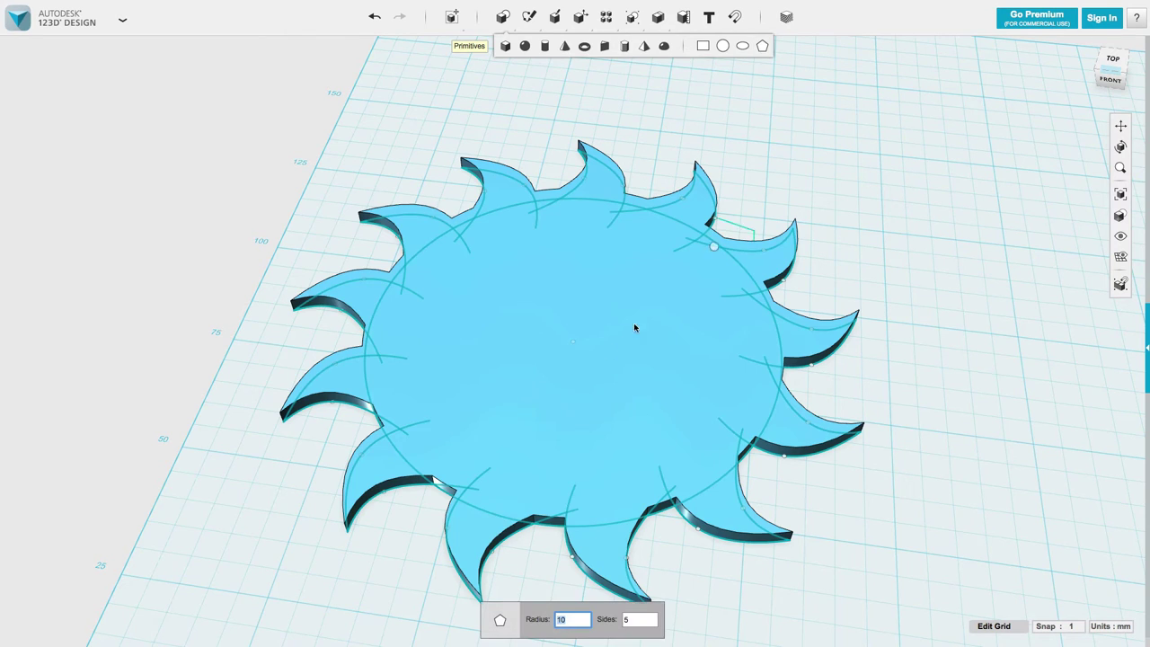
pyautogui.press('Tab')
pyautogui.write('6')
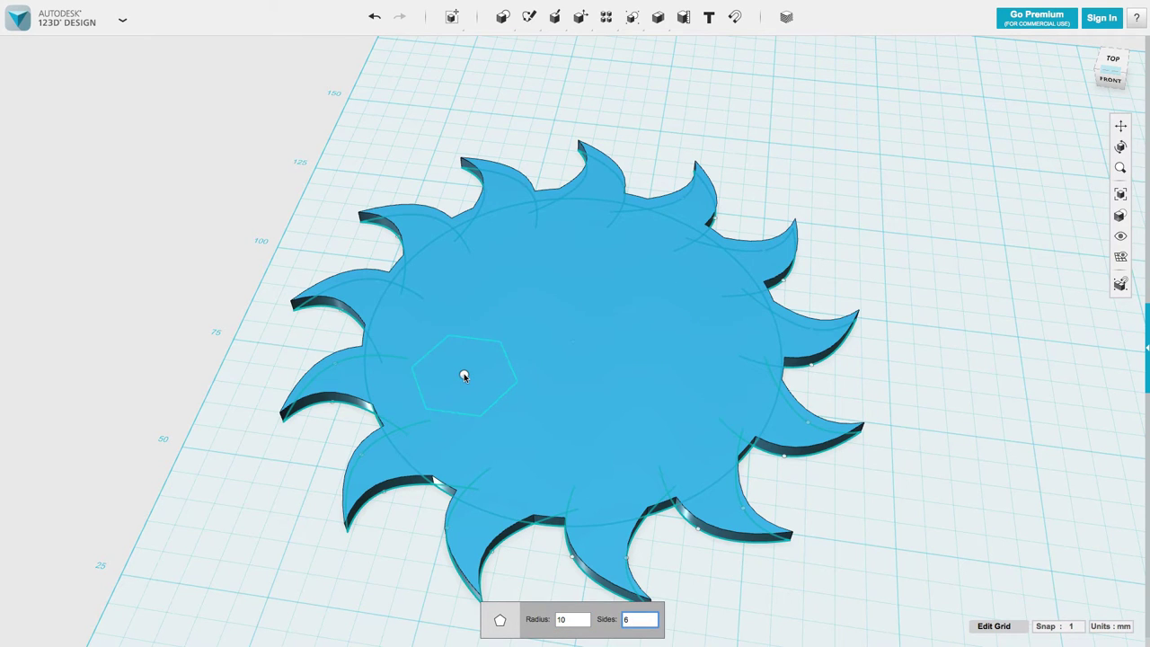
pyautogui.press('Tab')
pyautogui.write('6')
pyautogui.click(474, 371)
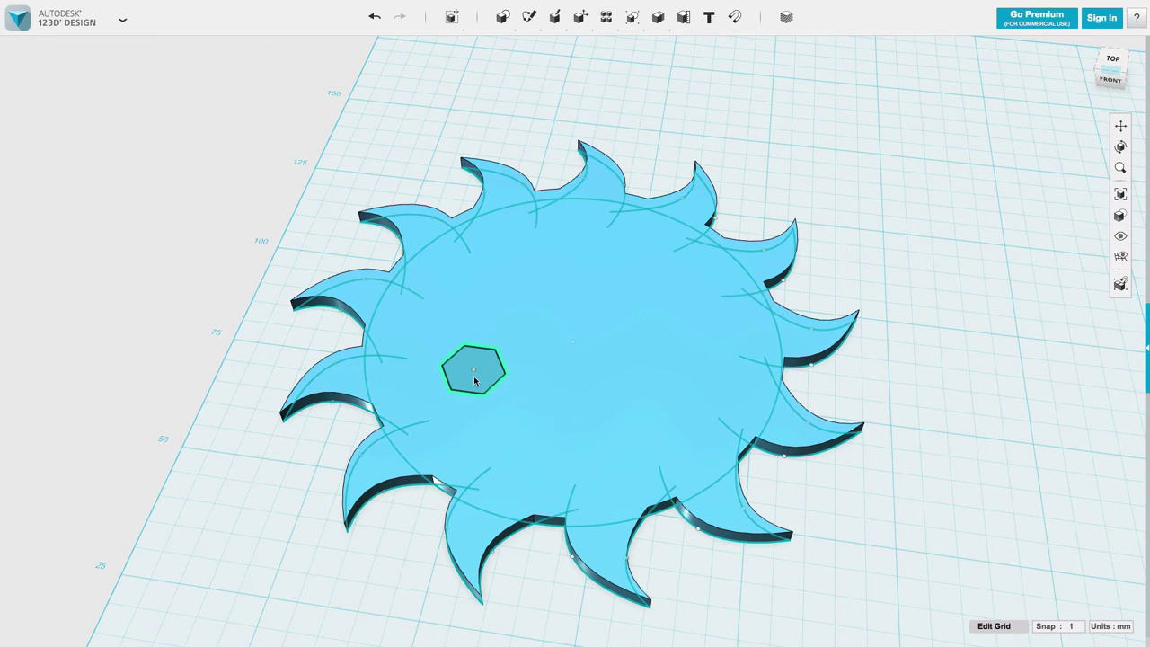
pyautogui.click(476, 381)
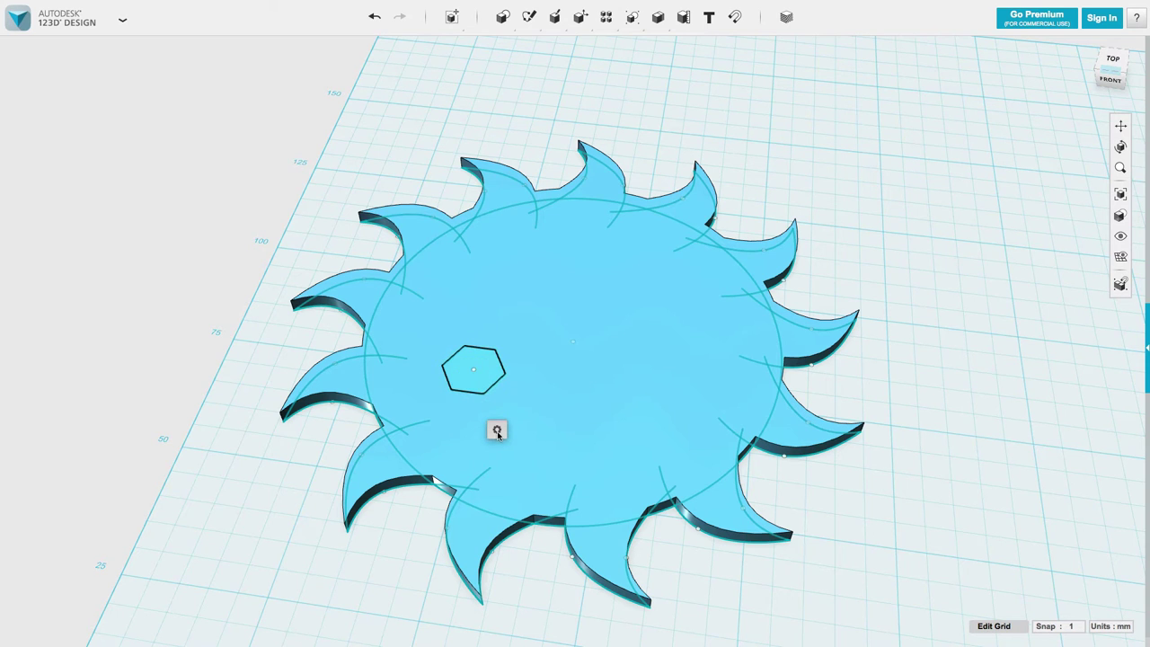
# - Extrude the hexagon 12 mm downward as a New Solid prism
pyautogui.click(561, 429)
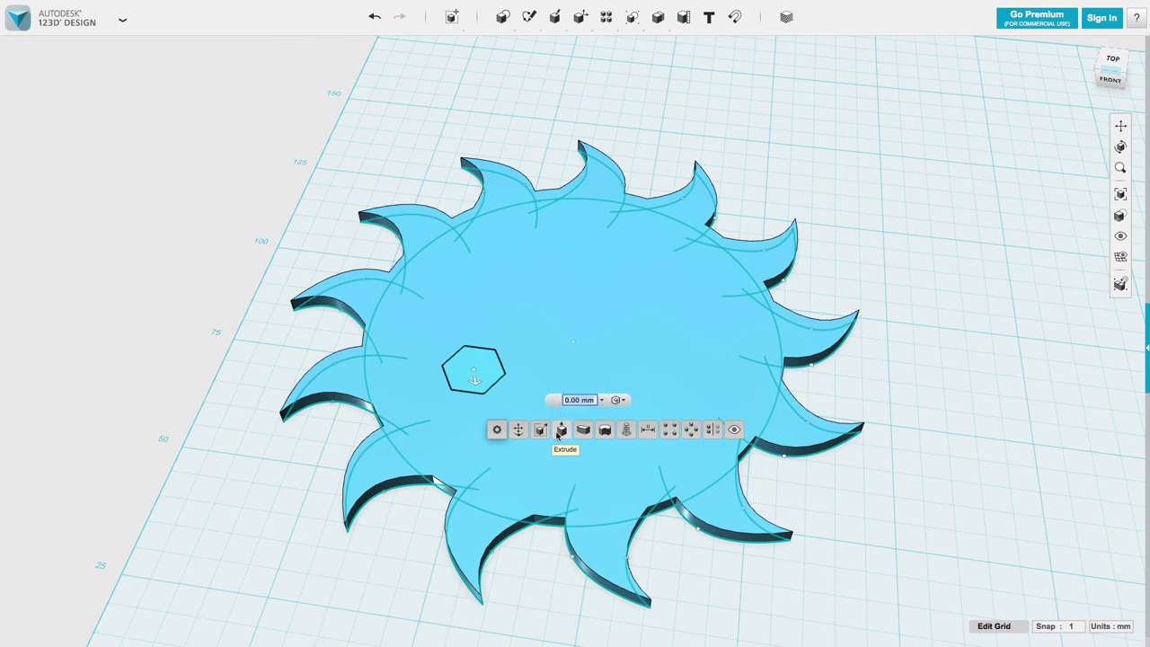
pyautogui.moveTo(575, 363); pyautogui.dragTo(575, 302, button='right')
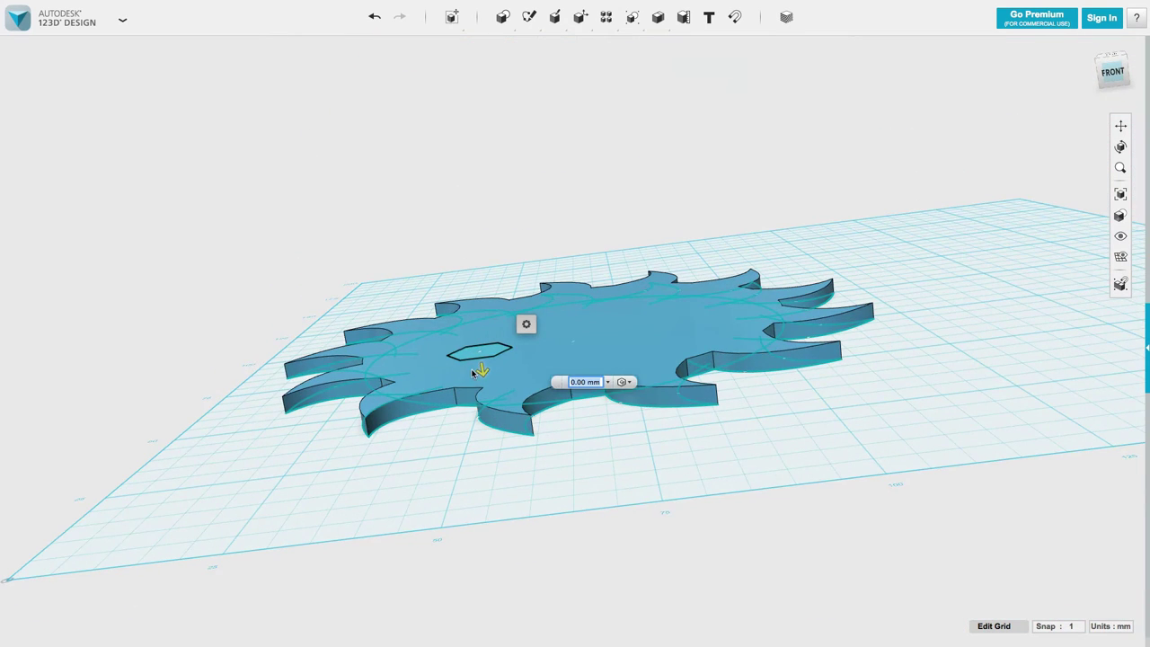
pyautogui.moveTo(481, 378); pyautogui.dragTo(487, 446)
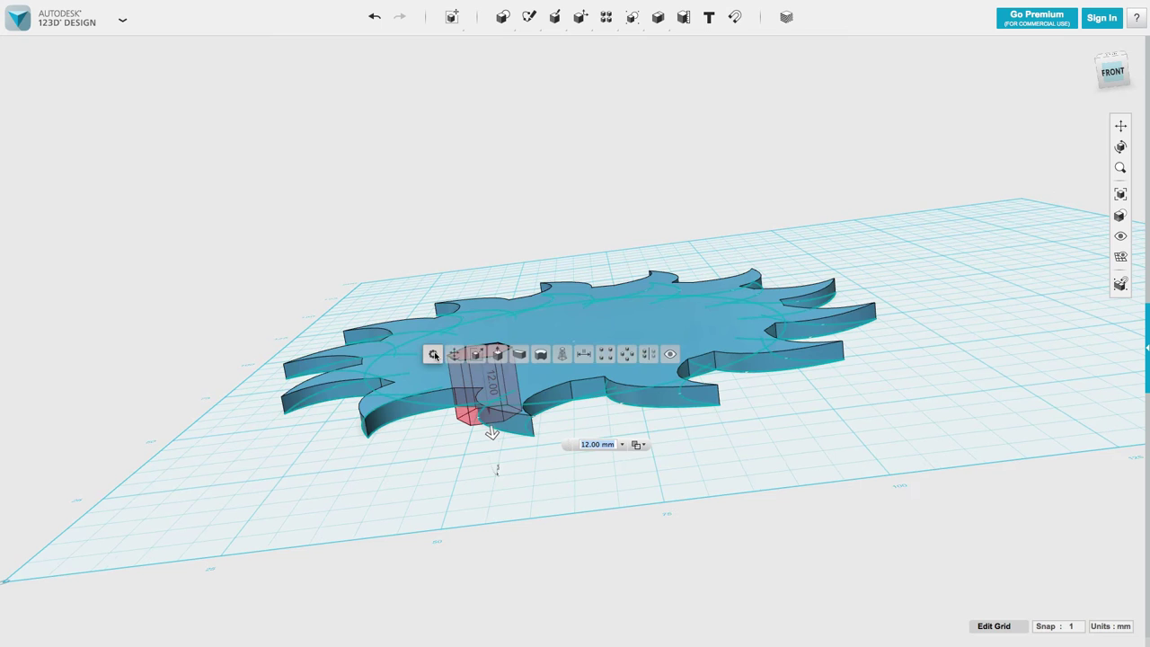
pyautogui.click(646, 447)
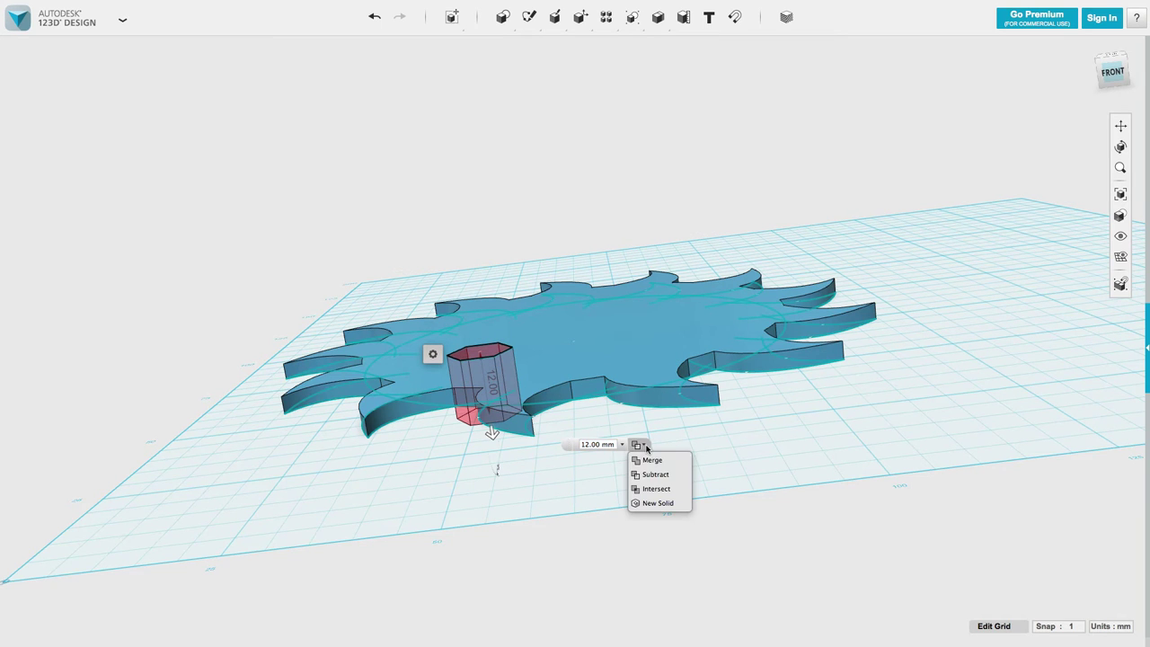
pyautogui.click(653, 503)
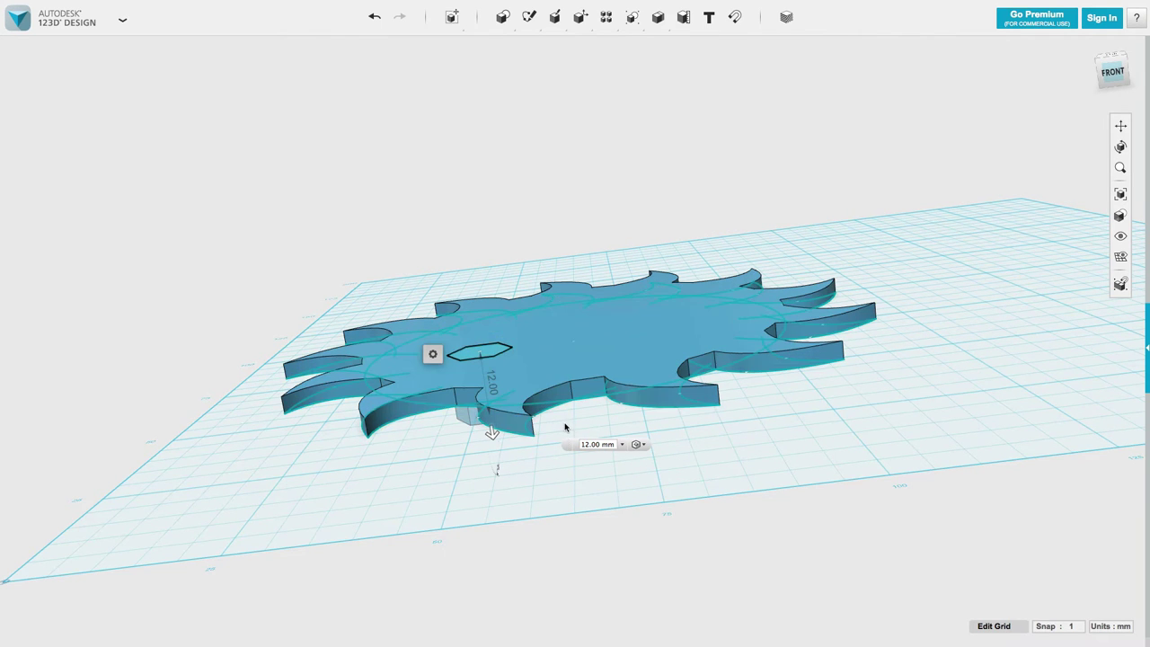
pyautogui.press('Return')
pyautogui.moveTo(593, 432); pyautogui.dragTo(583, 412, button='right')
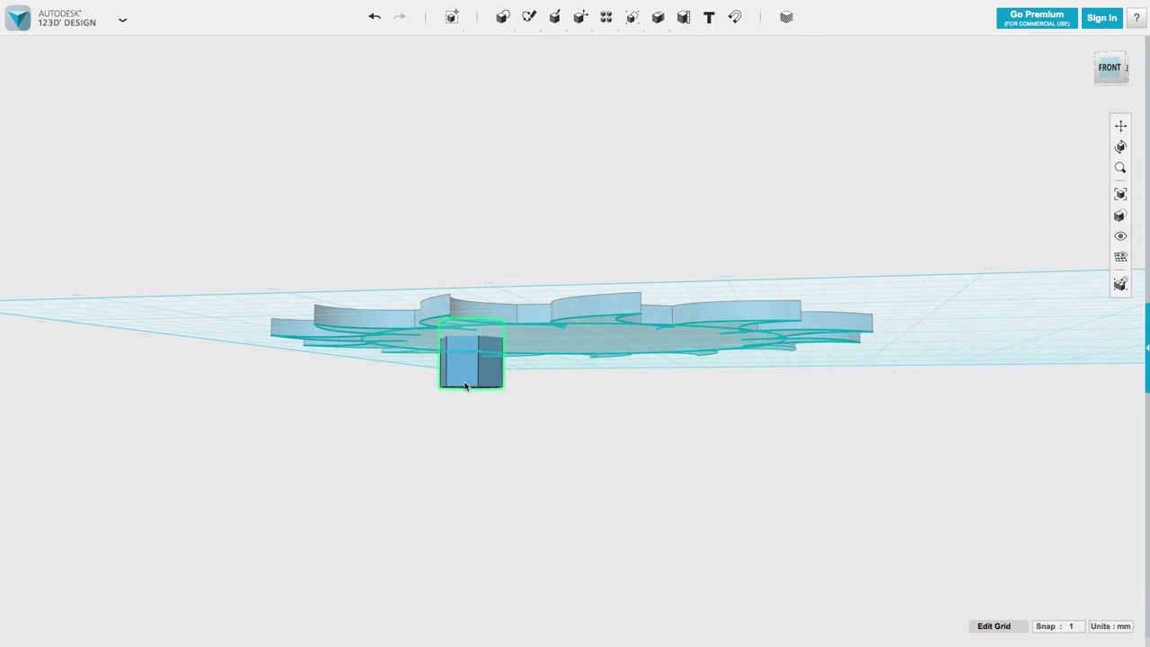
# - Circular-pattern the hexagonal prism into 5 copies around the disc's circular edge
pyautogui.click(464, 372)
pyautogui.moveTo(568, 367); pyautogui.dragTo(590, 331, button='right')
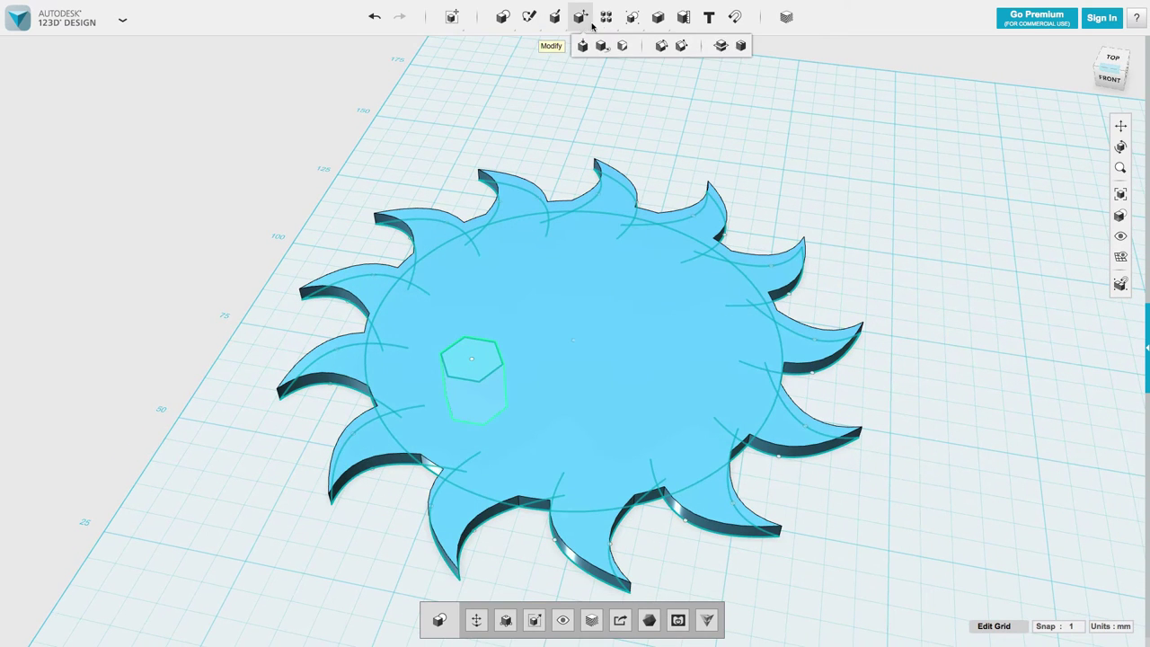
pyautogui.moveTo(607, 17)
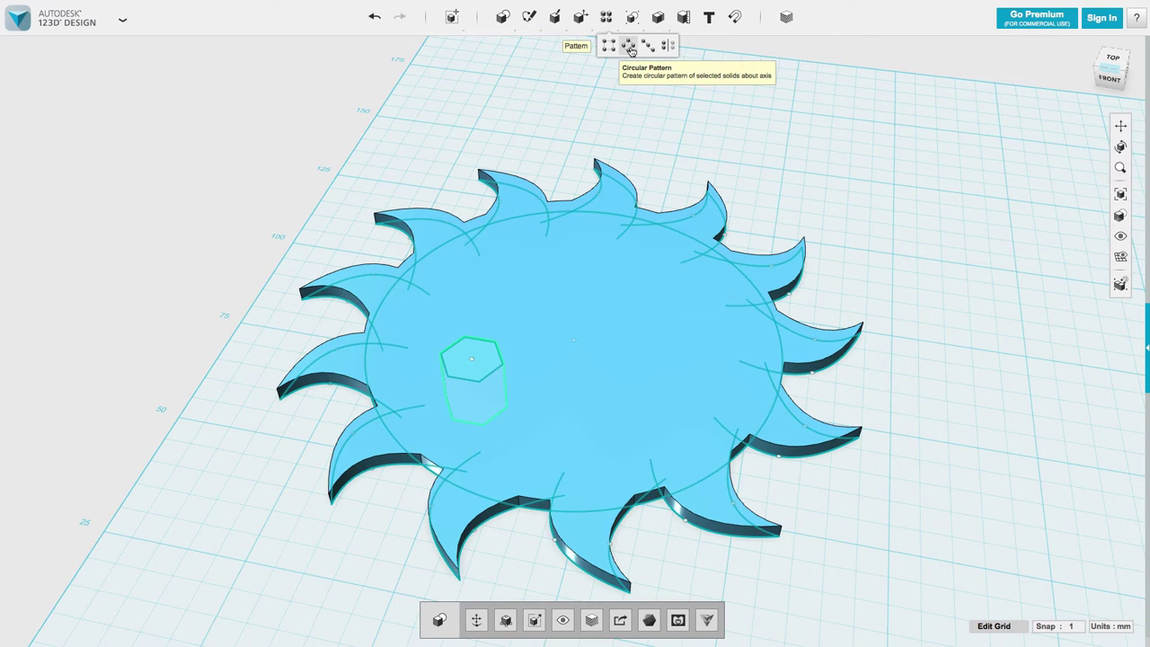
pyautogui.click(631, 47)
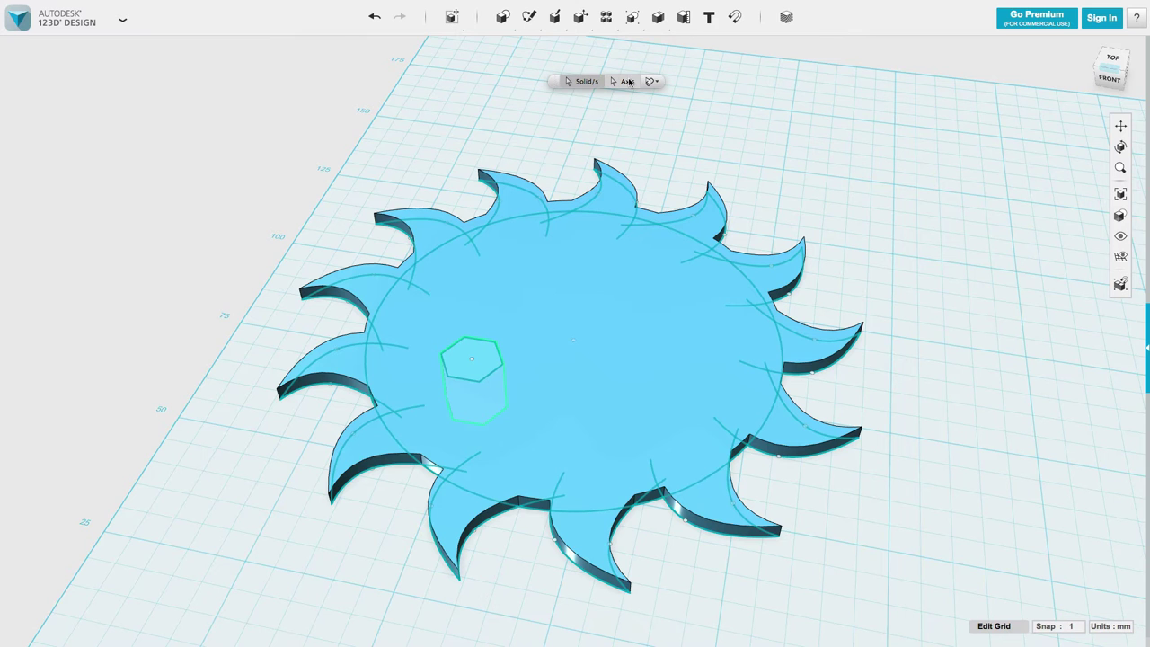
pyautogui.click(629, 82)
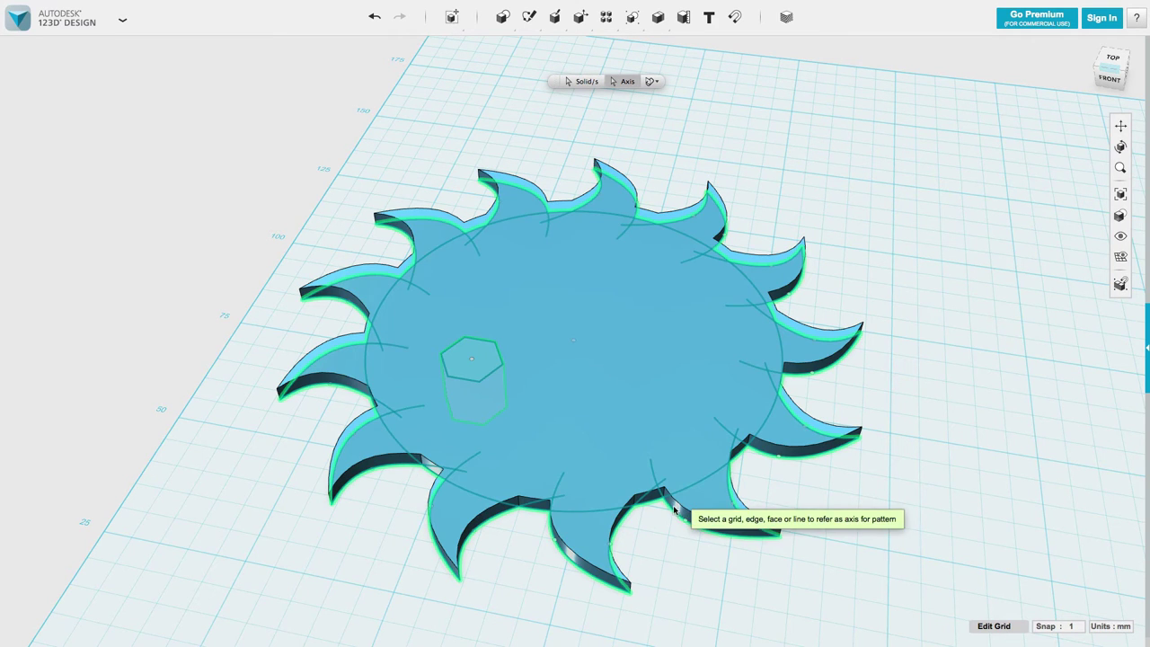
pyautogui.click(677, 493)
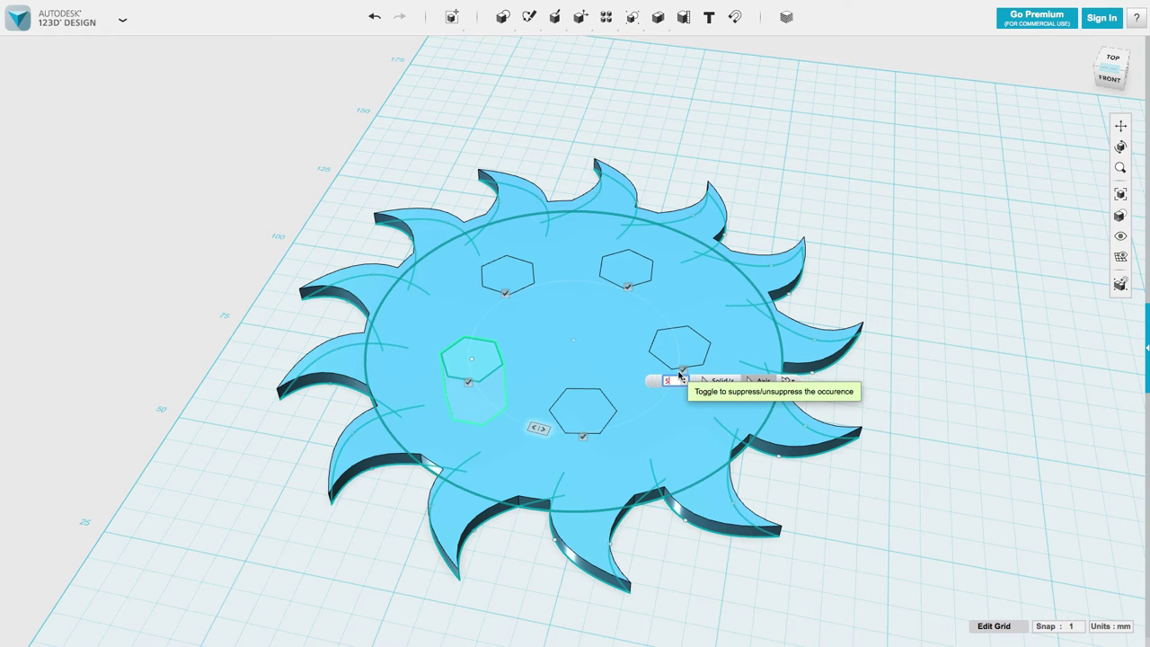
pyautogui.press('Return')
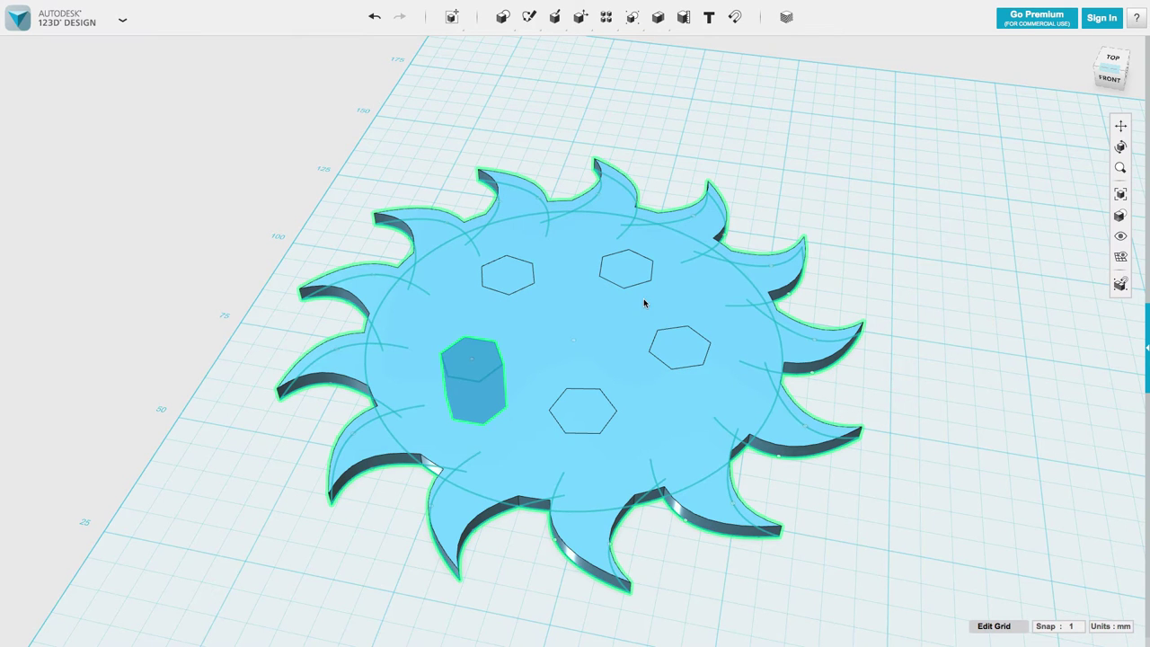
# - Subtract all five hexagonal prisms from the sun disc to cut the holes
pyautogui.click(473, 355)
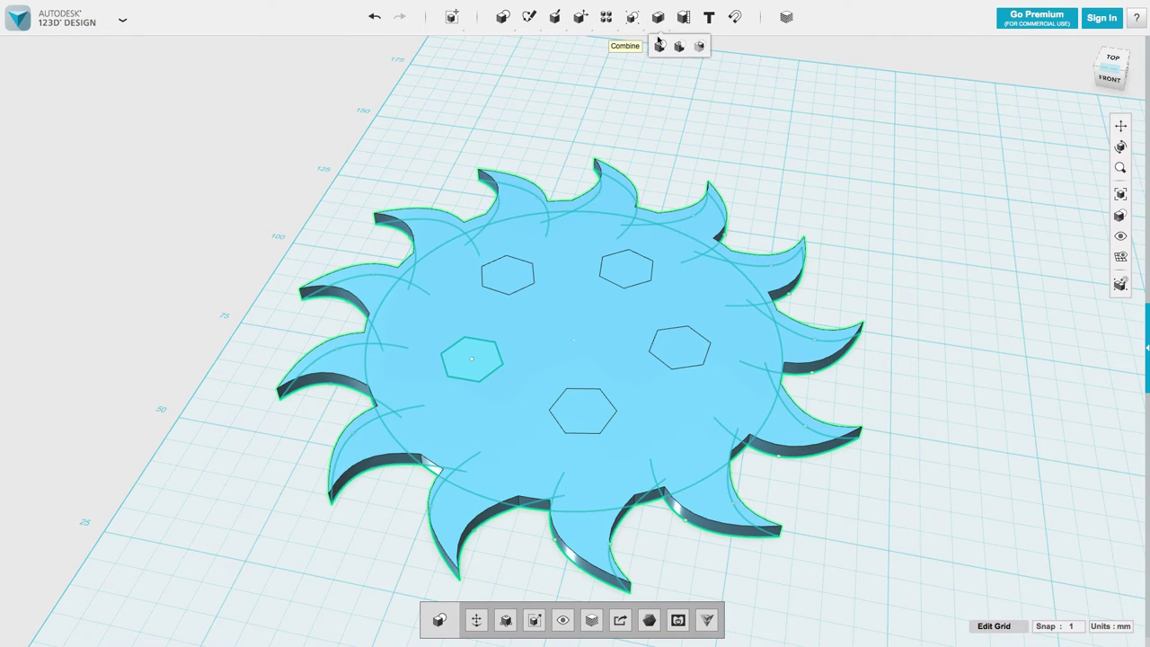
pyautogui.click(682, 48)
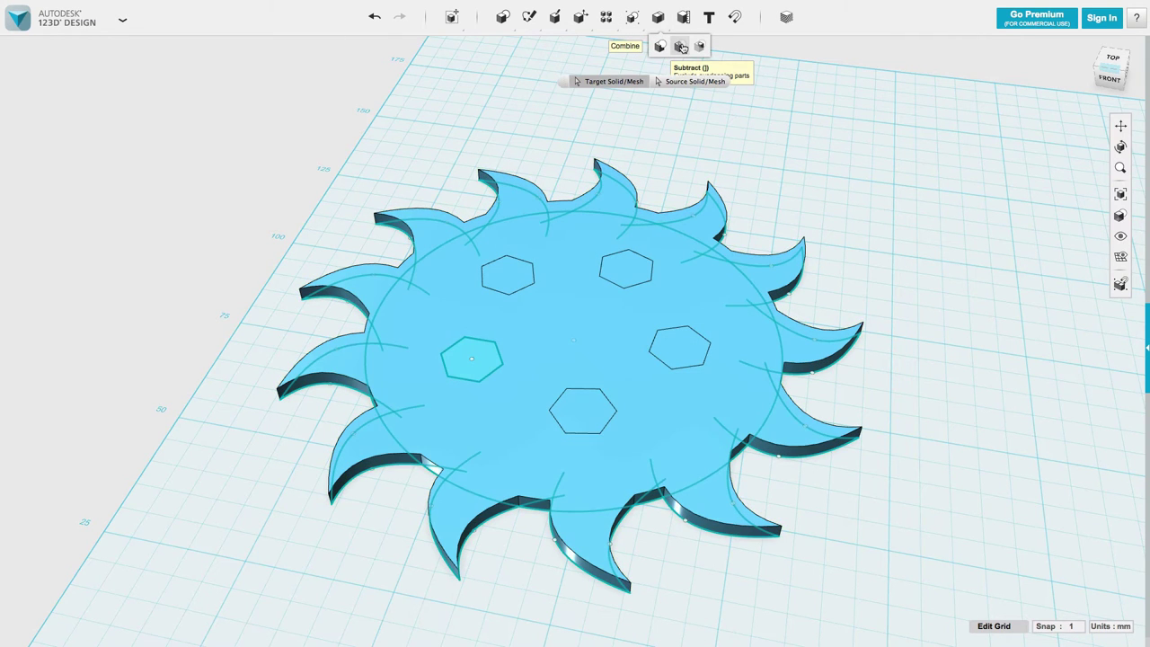
pyautogui.click(549, 262)
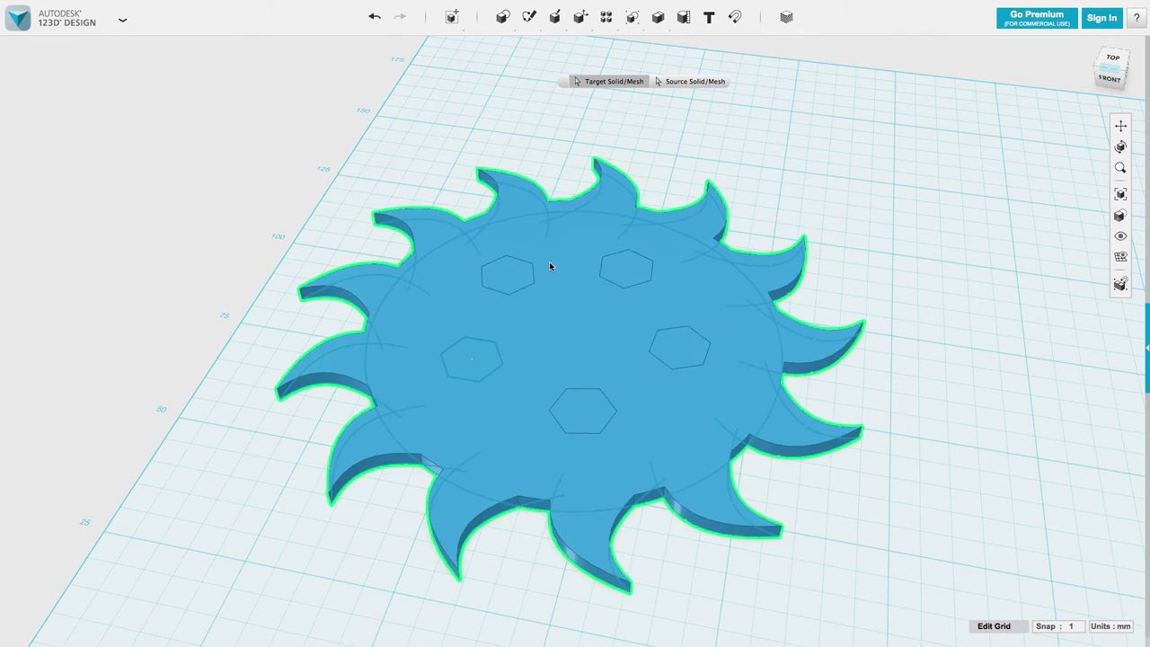
pyautogui.click(495, 272)
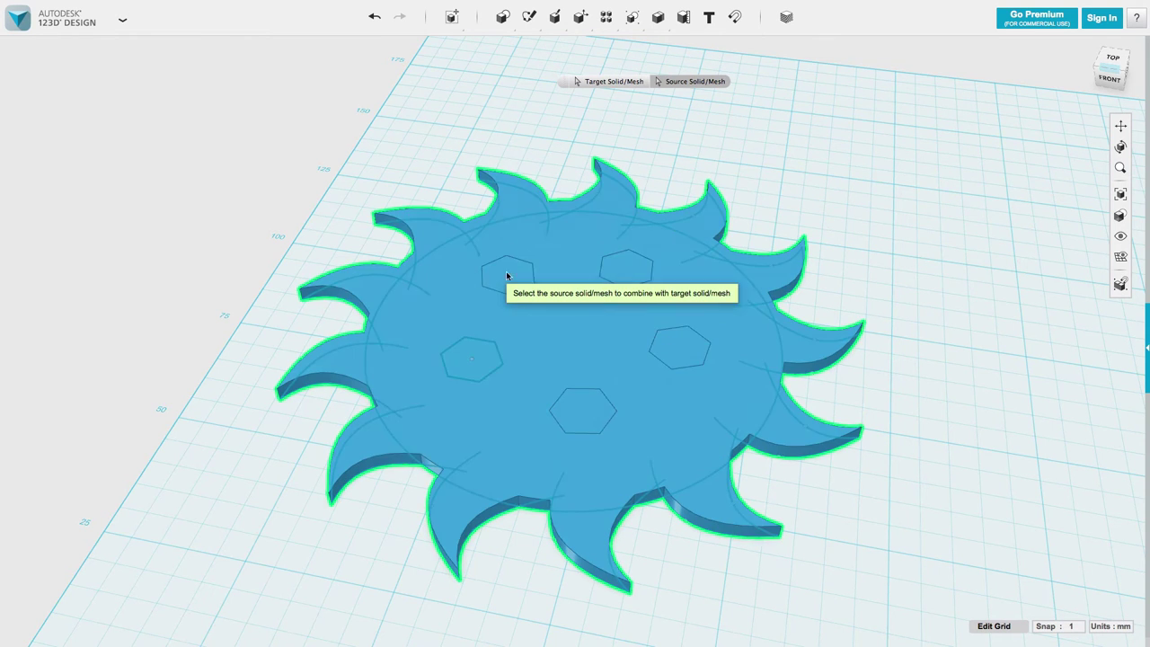
pyautogui.click(500, 279)
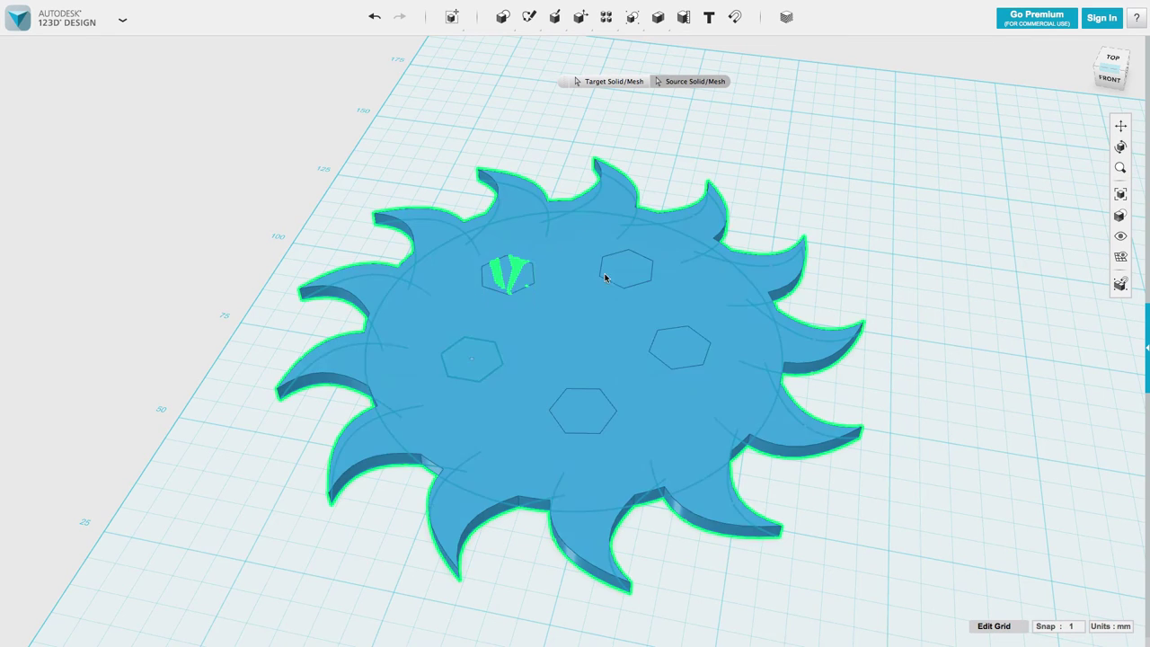
pyautogui.click(624, 266)
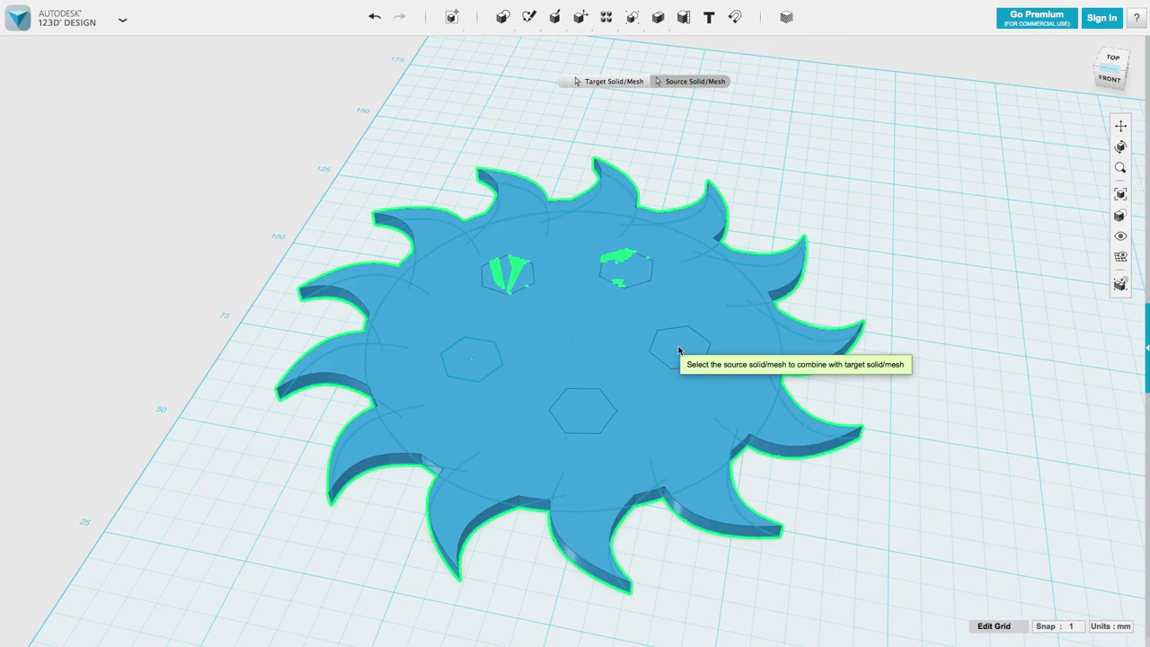
pyautogui.click(673, 340)
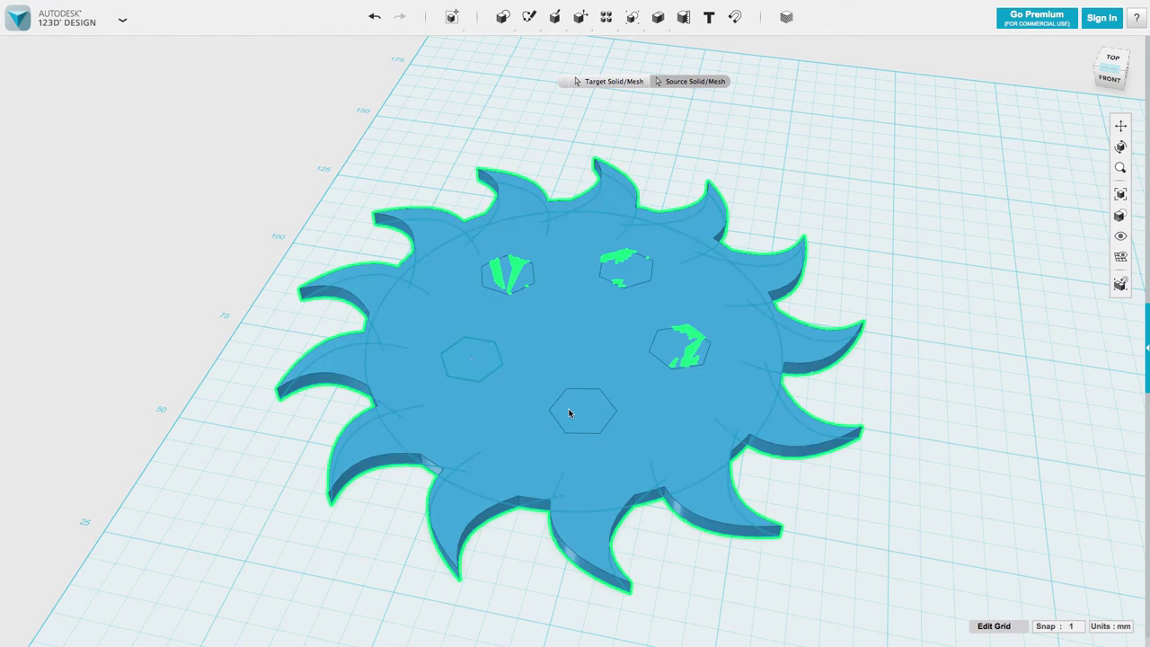
pyautogui.click(573, 411)
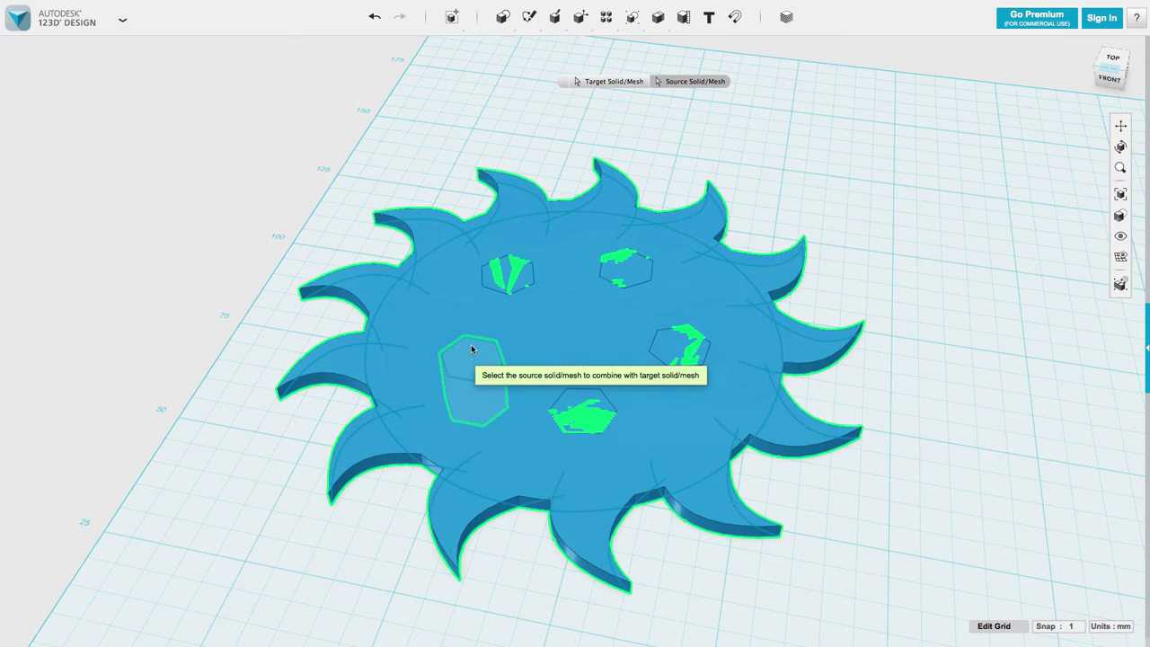
pyautogui.click(471, 351)
pyautogui.press('Return')
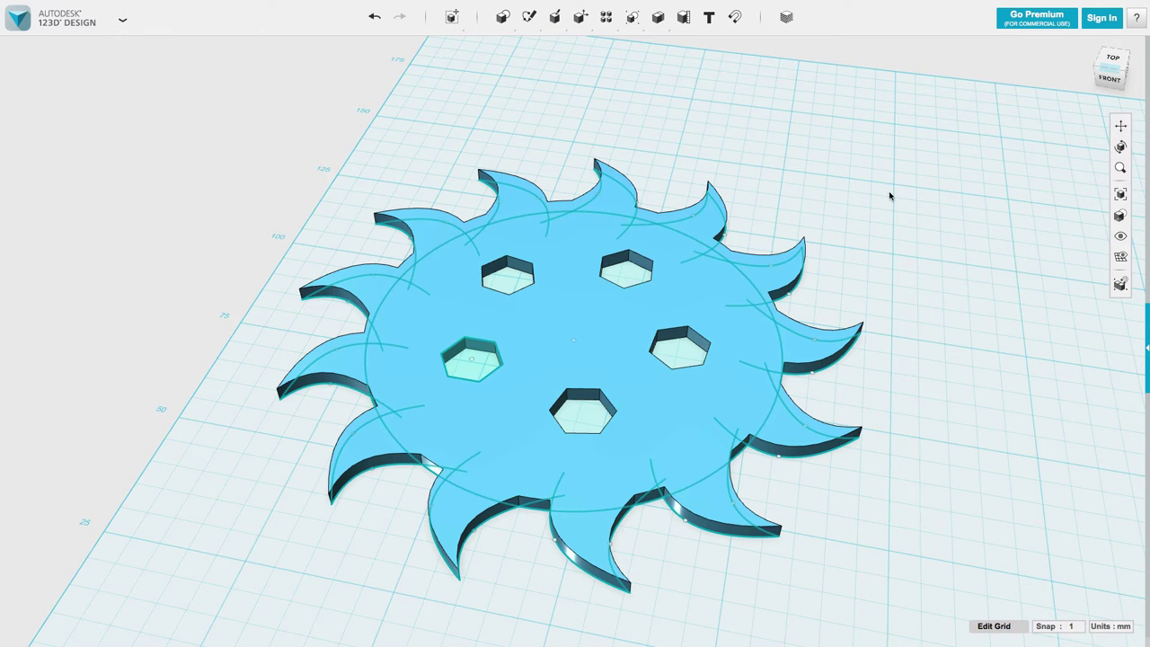
# - From the top view, place a Hello text object at the disc's centre
pyautogui.click(1114, 60)
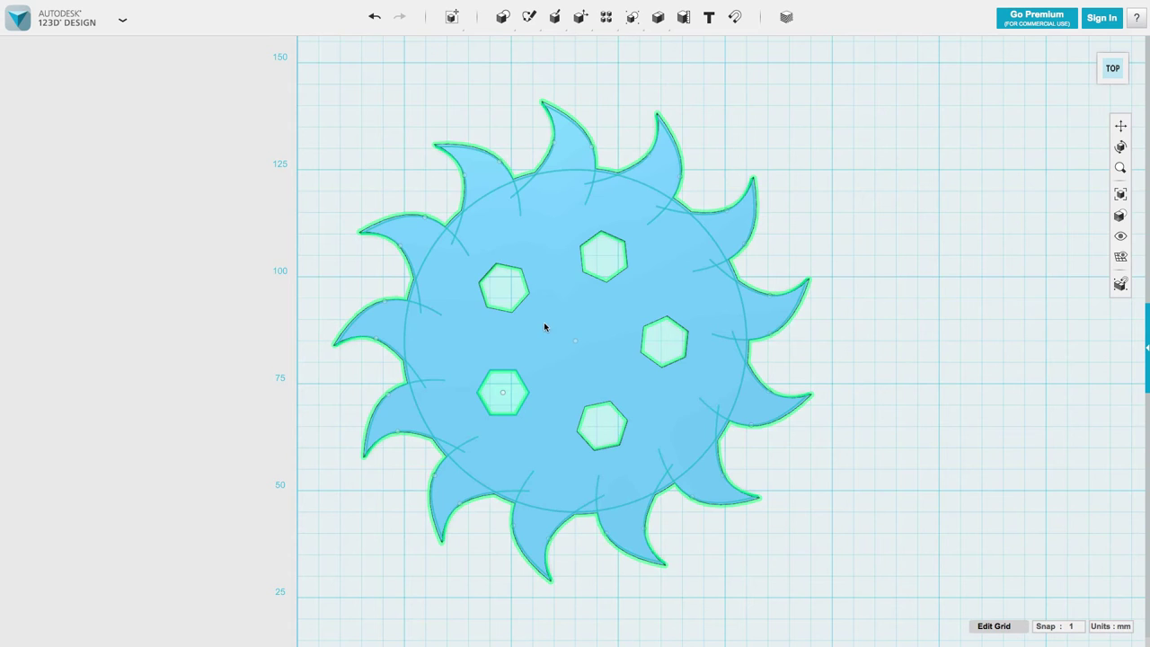
pyautogui.click(708, 20)
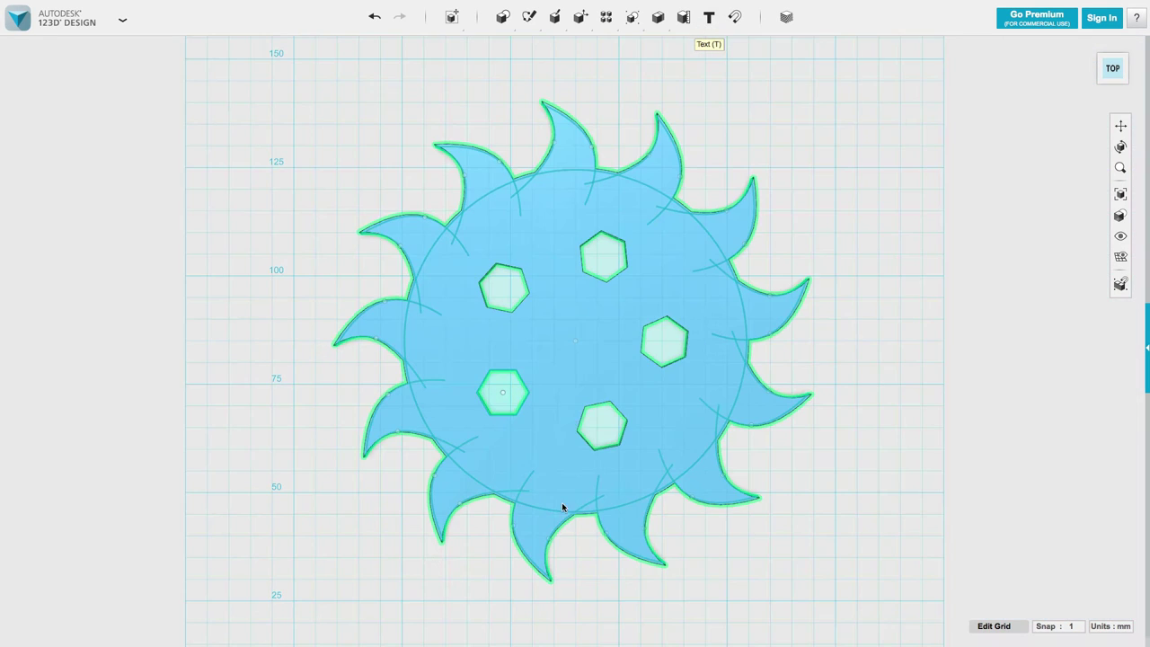
pyautogui.click(551, 341)
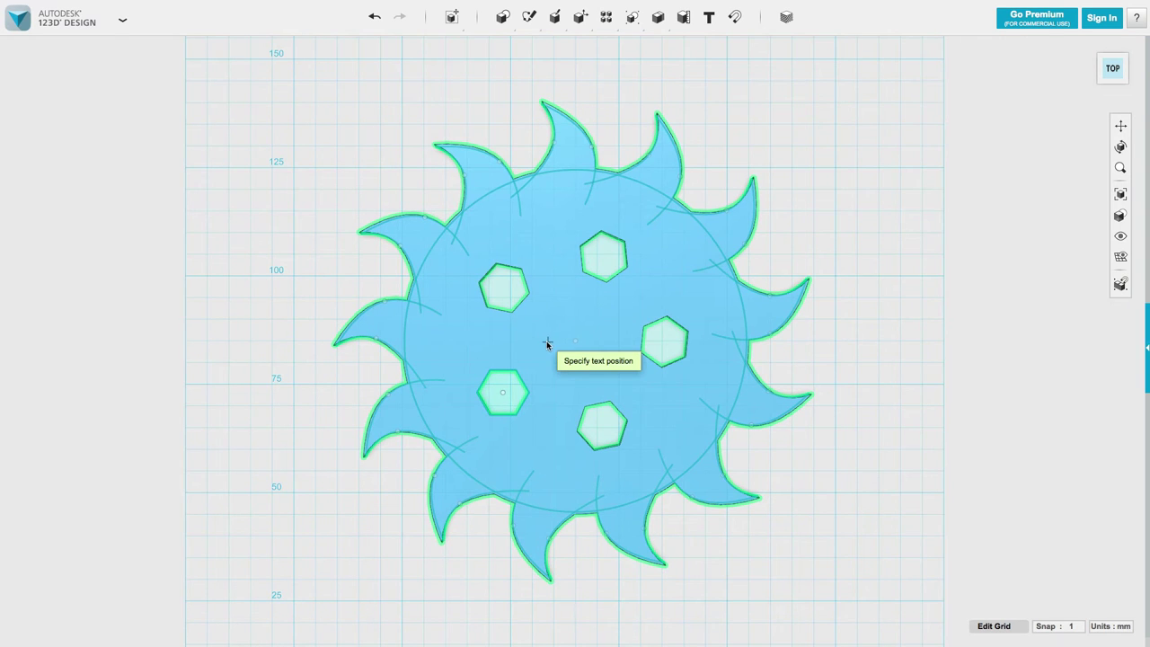
pyautogui.click(545, 339)
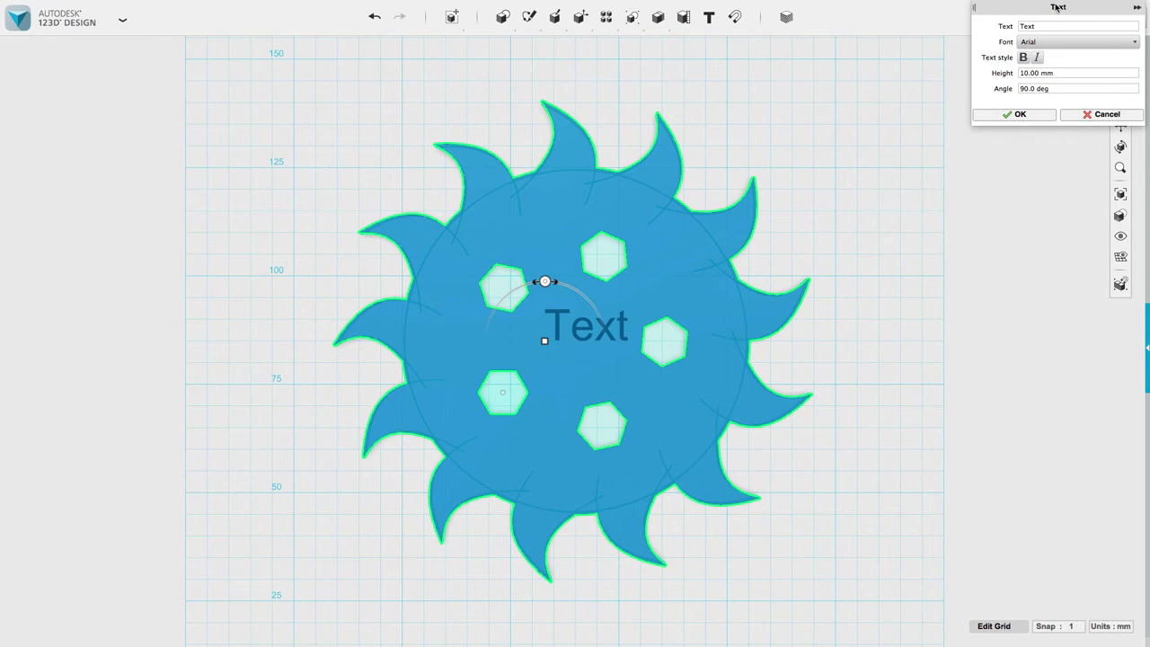
pyautogui.click(1039, 26)
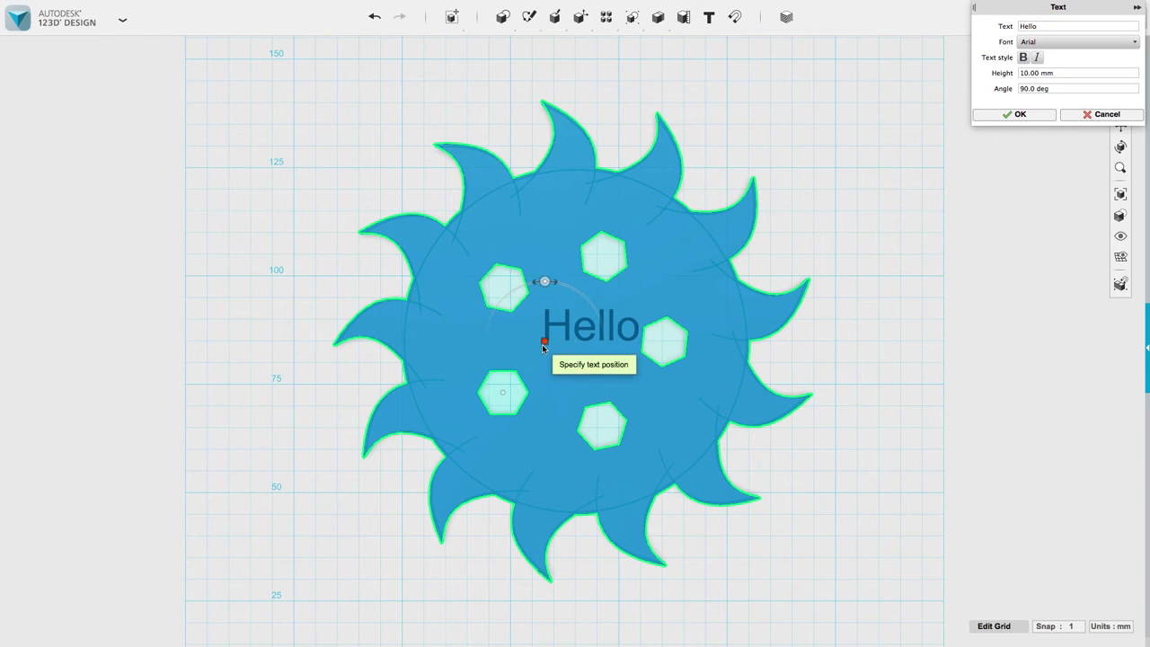
pyautogui.write('Hello')
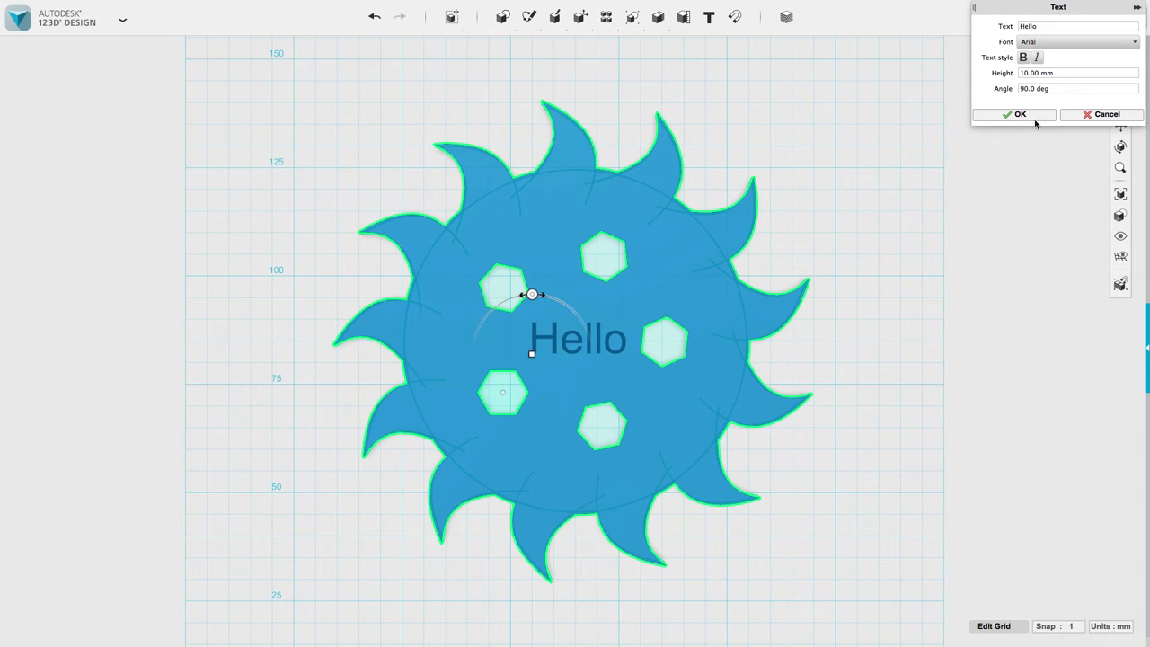
# - Set the text height to 7.00 mm and shift Hello slightly right to centre it
pyautogui.click(1026, 75)
pyautogui.press('BackSpace')
pyautogui.write('.')
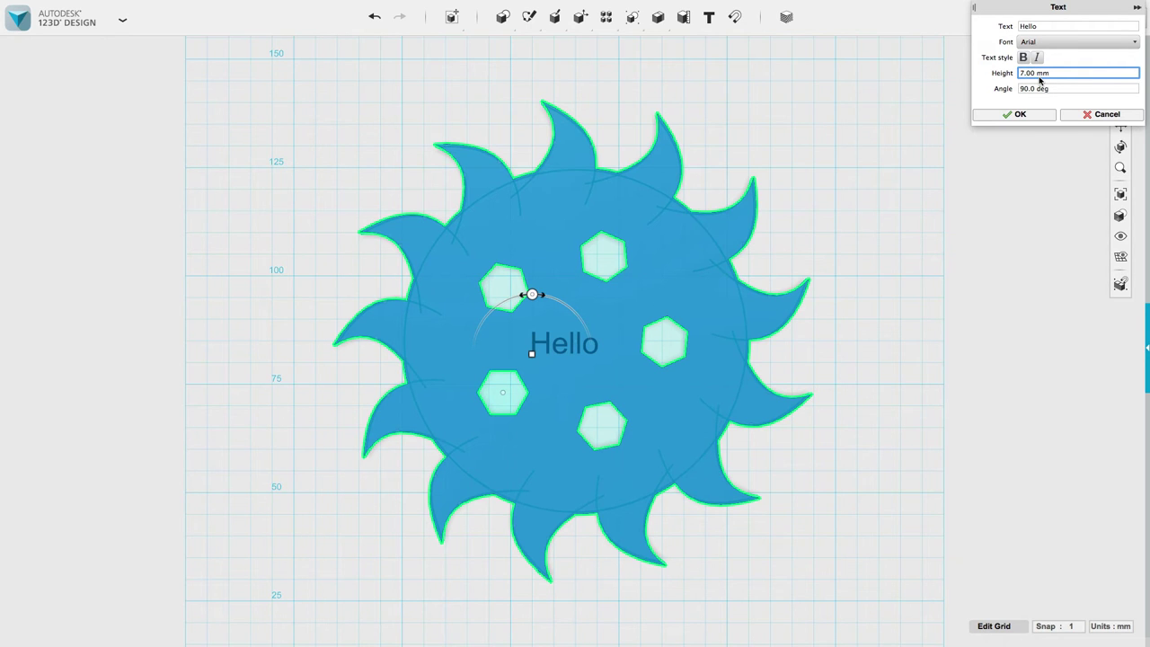
pyautogui.moveTo(532, 354); pyautogui.dragTo(549, 354)
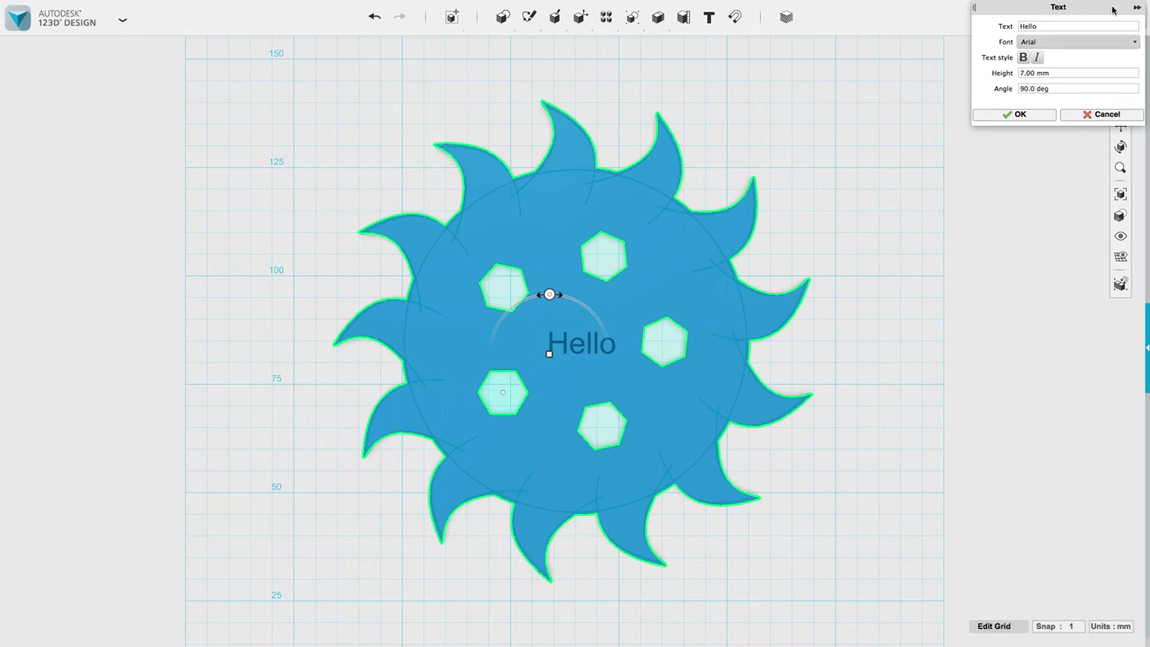
# - Try Hiragino Kaku Gothic Std, then settle on Arial and confirm the text
pyautogui.click(1069, 43)
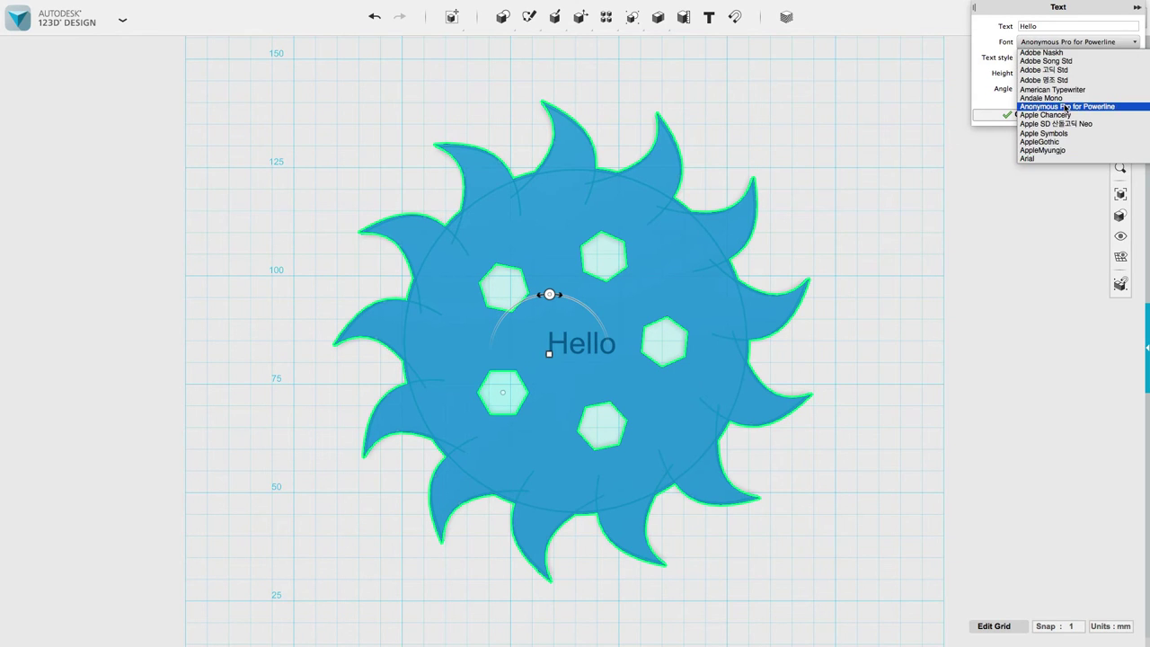
pyautogui.scroll(-5, 1066, 103)
pyautogui.scroll(-5, 1066, 106)
pyautogui.scroll(-5, 1066, 106)
pyautogui.scroll(-5, 1066, 106)
pyautogui.scroll(-5, 1066, 106)
pyautogui.scroll(-5, 1066, 106)
pyautogui.scroll(-5, 1066, 108)
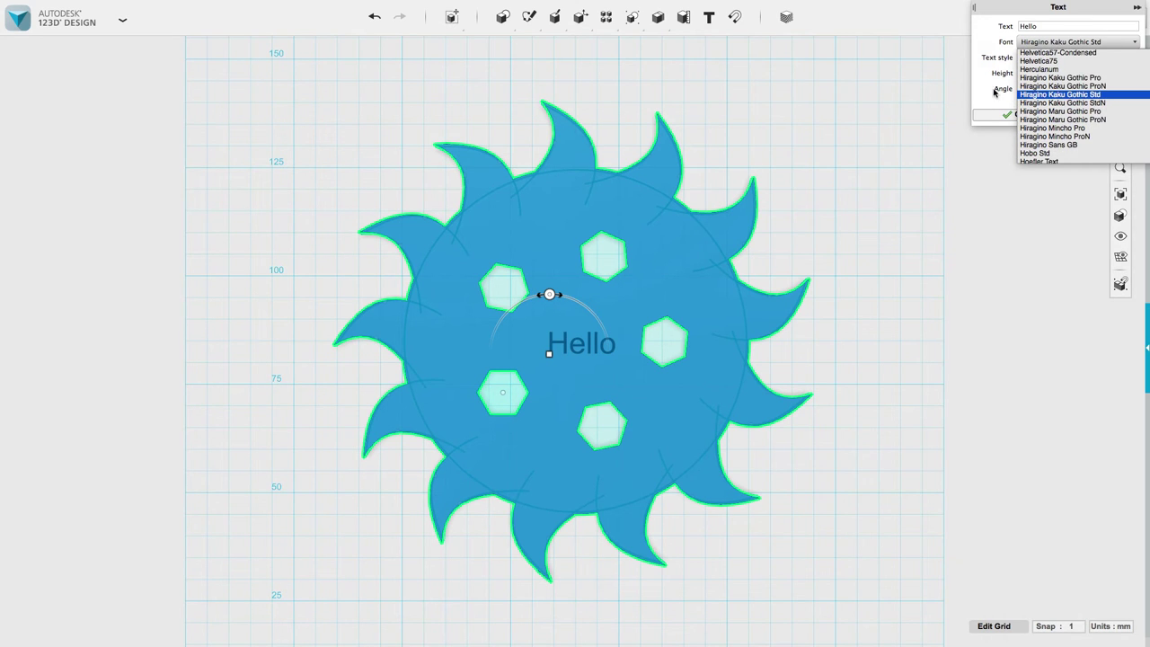
pyautogui.click(983, 90)
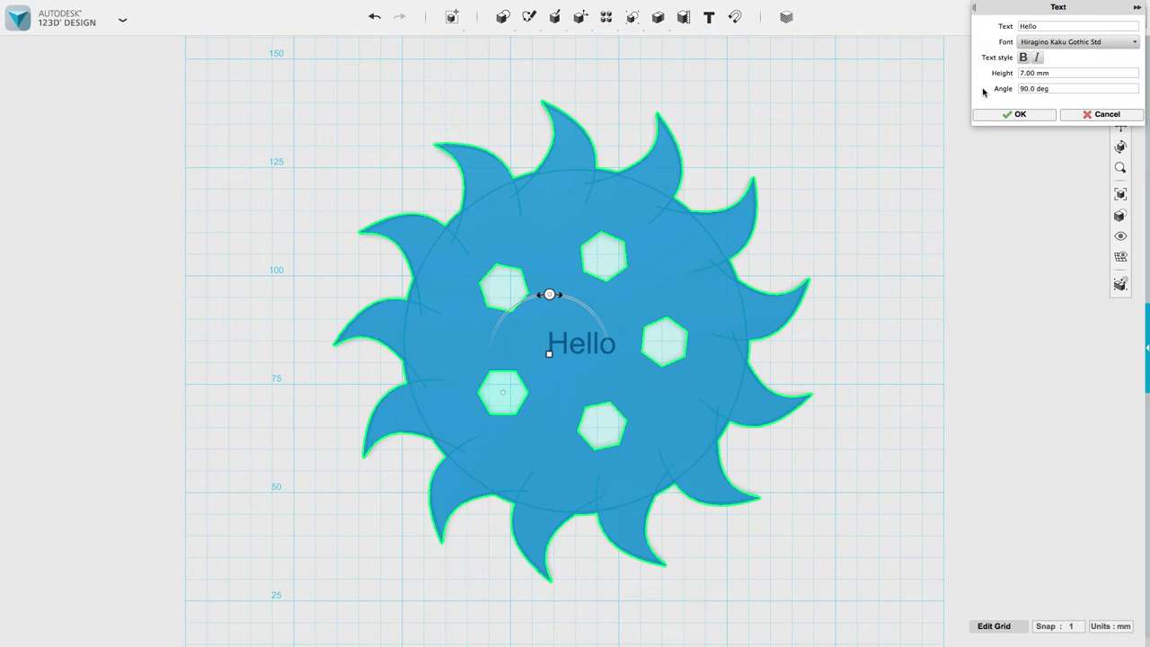
pyautogui.click(1068, 42)
pyautogui.click(1033, 158)
pyautogui.click(1013, 114)
pyautogui.moveTo(641, 300); pyautogui.dragTo(635, 267, button='right')
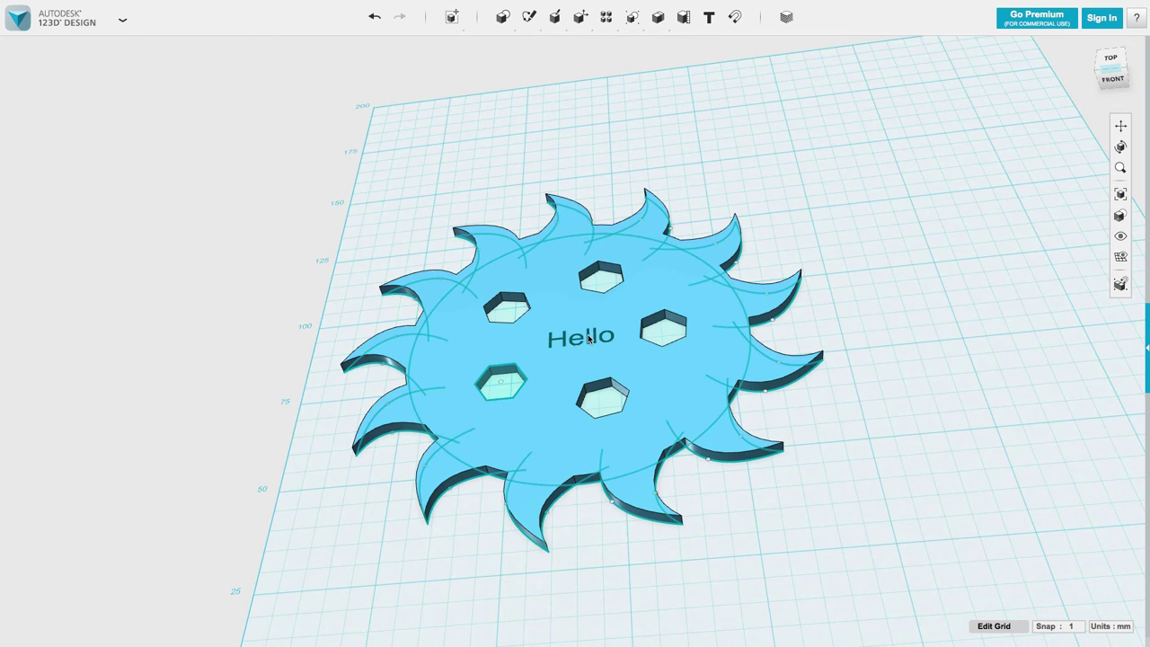
# - Extrude the Hello text about 24 mm downward to cut it into the disc
pyautogui.click(600, 371)
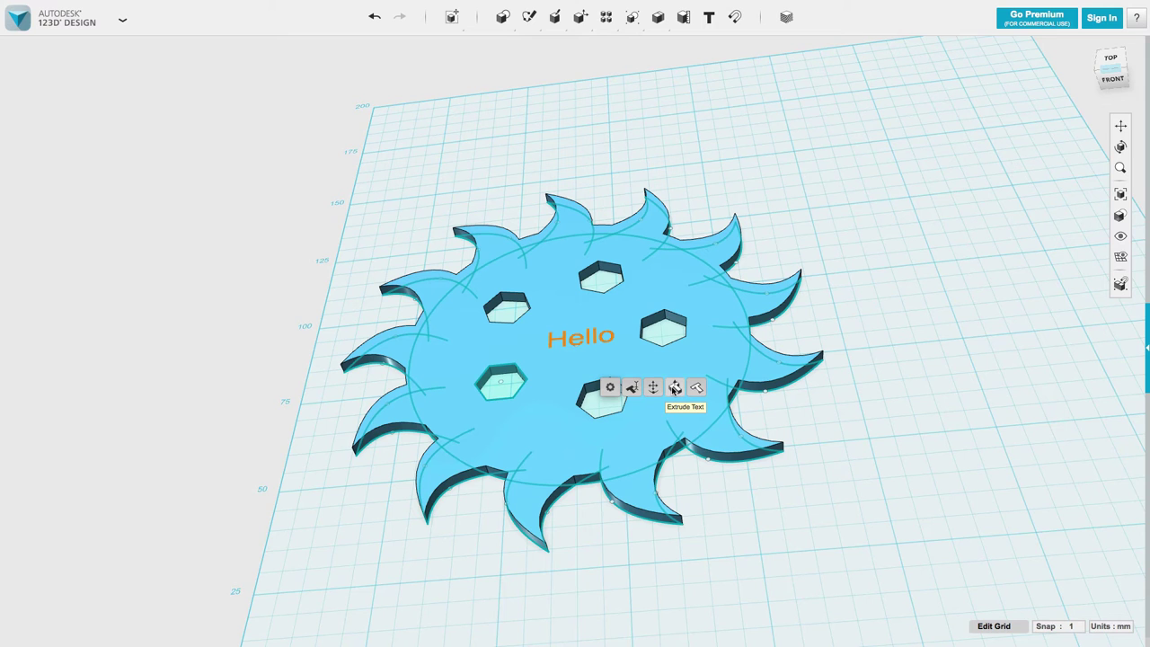
pyautogui.click(675, 387)
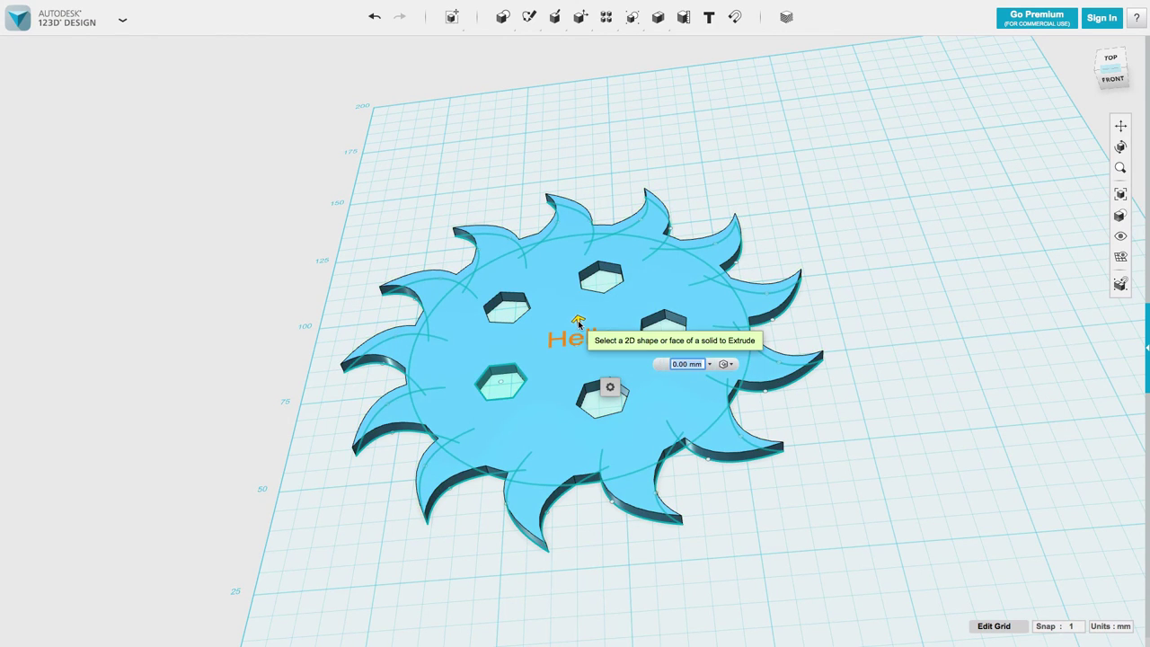
pyautogui.moveTo(580, 322)
pyautogui.mouseDown()
pyautogui.moveTo(576, 305)
pyautogui.moveTo(596, 393)
pyautogui.mouseUp()
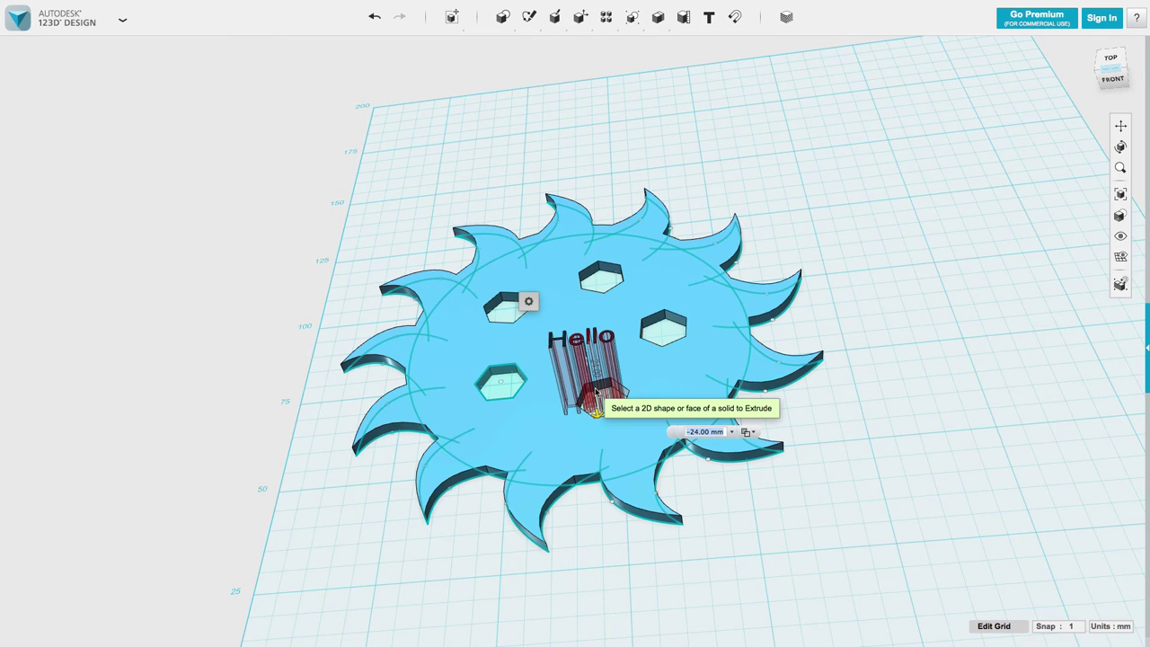
pyautogui.press('Return')
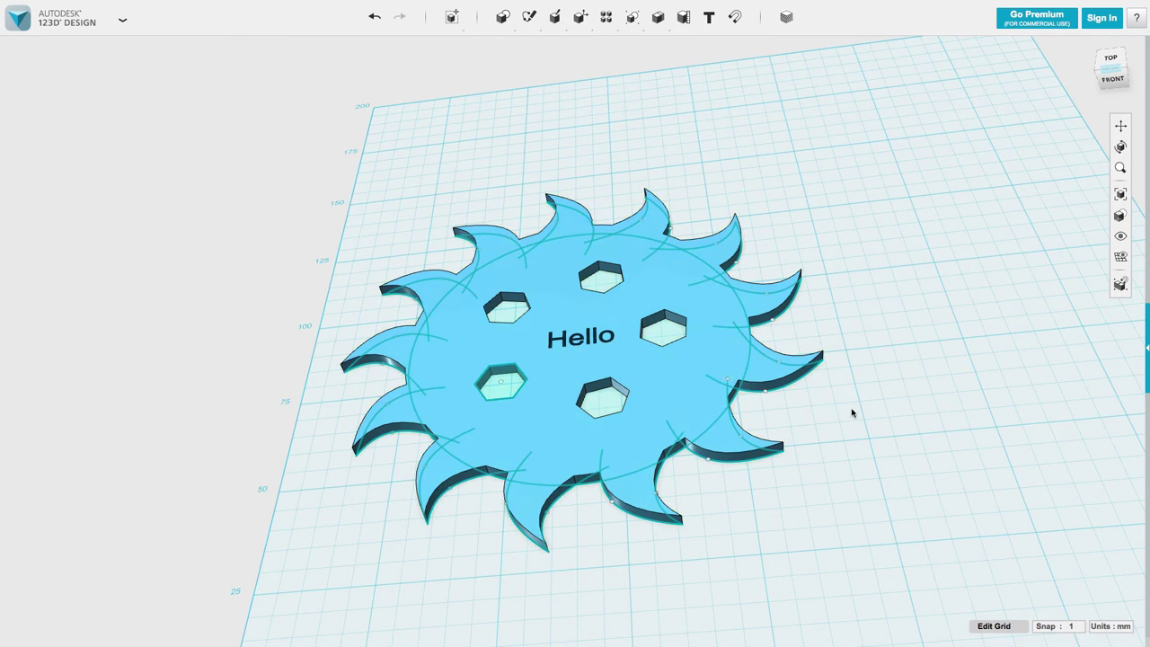
pyautogui.moveTo(853, 413); pyautogui.dragTo(827, 455, button='right')
pyautogui.click(593, 353)
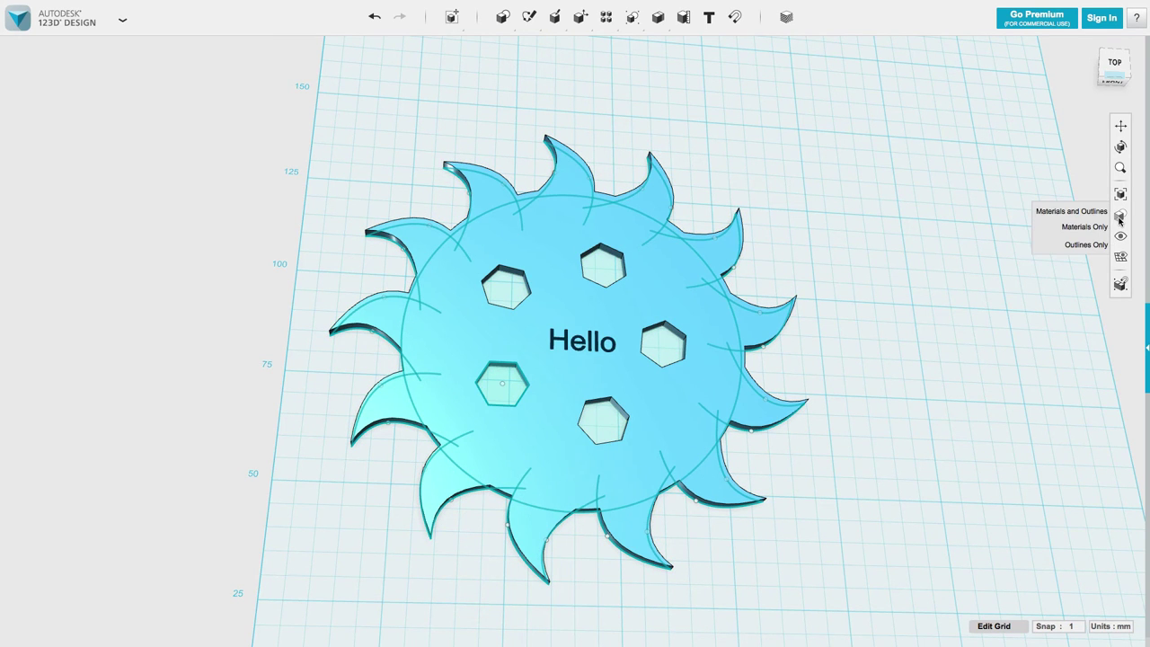
pyautogui.moveTo(1120, 236)
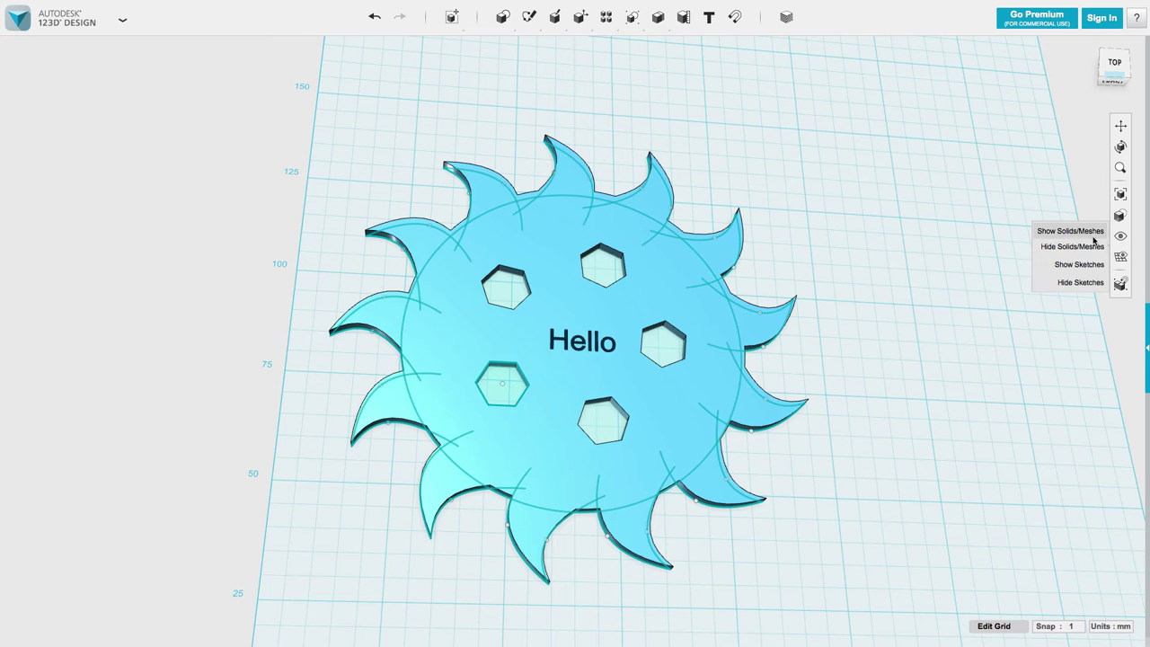
# - Hide the sketch curves so only the solid disc with its hexagonal holes and Hello cut-out remains
pyautogui.click(1081, 282)
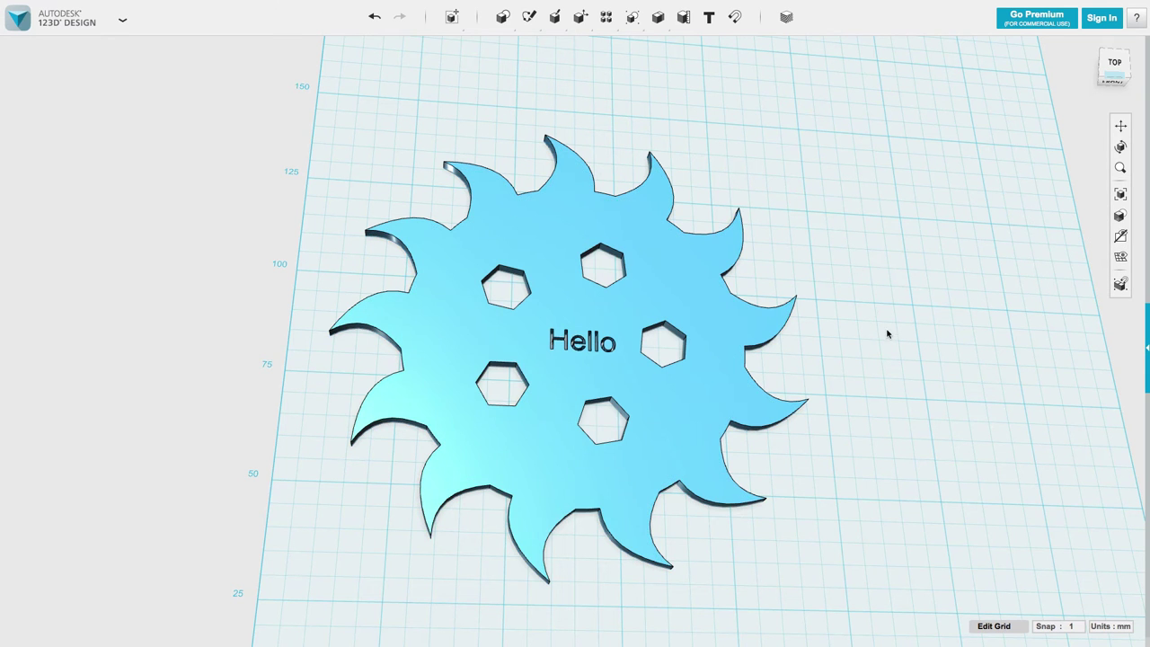
pyautogui.click(570, 346)
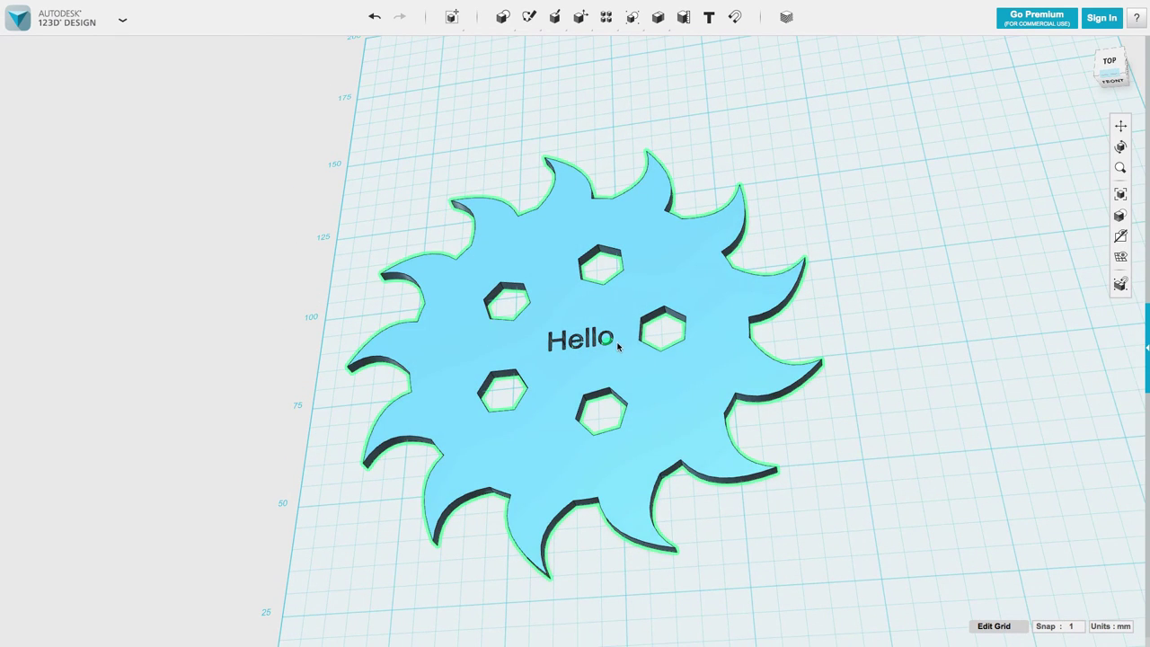
pyautogui.click(330, 160)
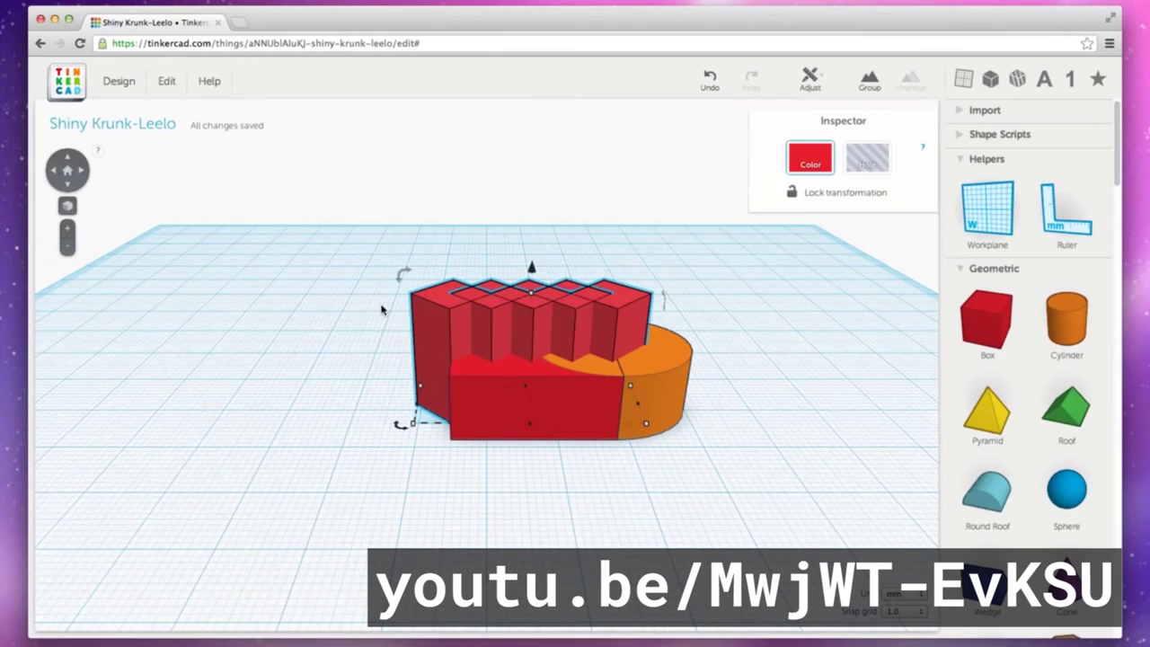
# - Make the boxes holes, group them with the castle, and export it as a Minecraft schematic
pyautogui.click(854, 161)
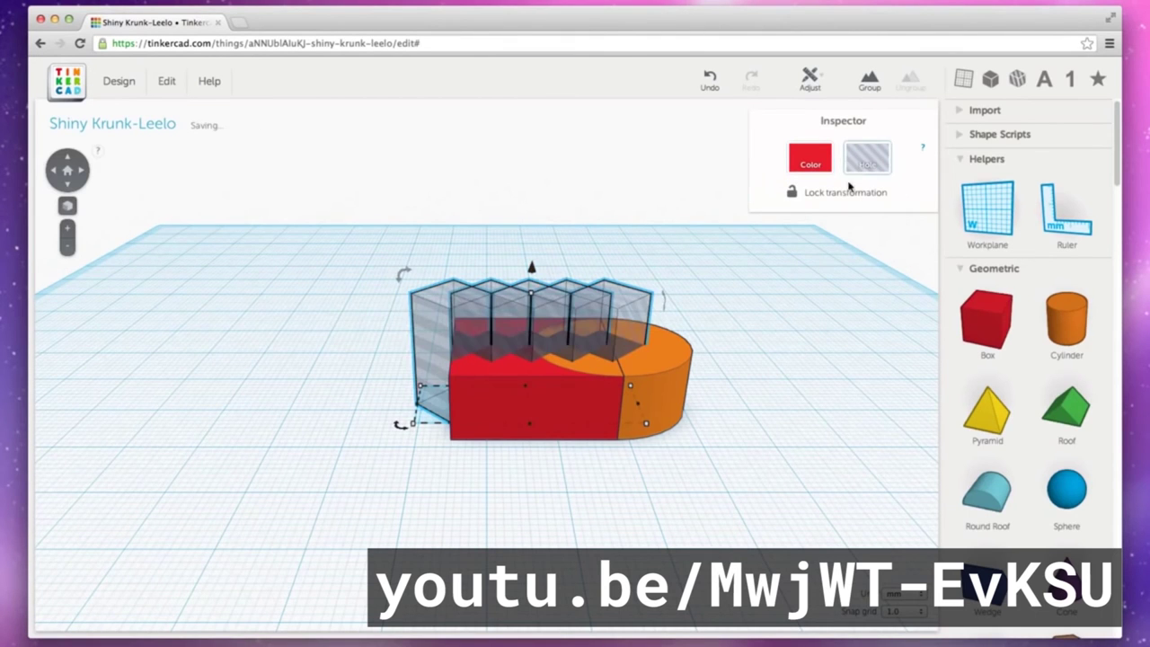
pyautogui.moveTo(777, 344)
pyautogui.mouseDown(button='right')
pyautogui.moveTo(682, 364)
pyautogui.moveTo(437, 263)
pyautogui.mouseUp(button='right')
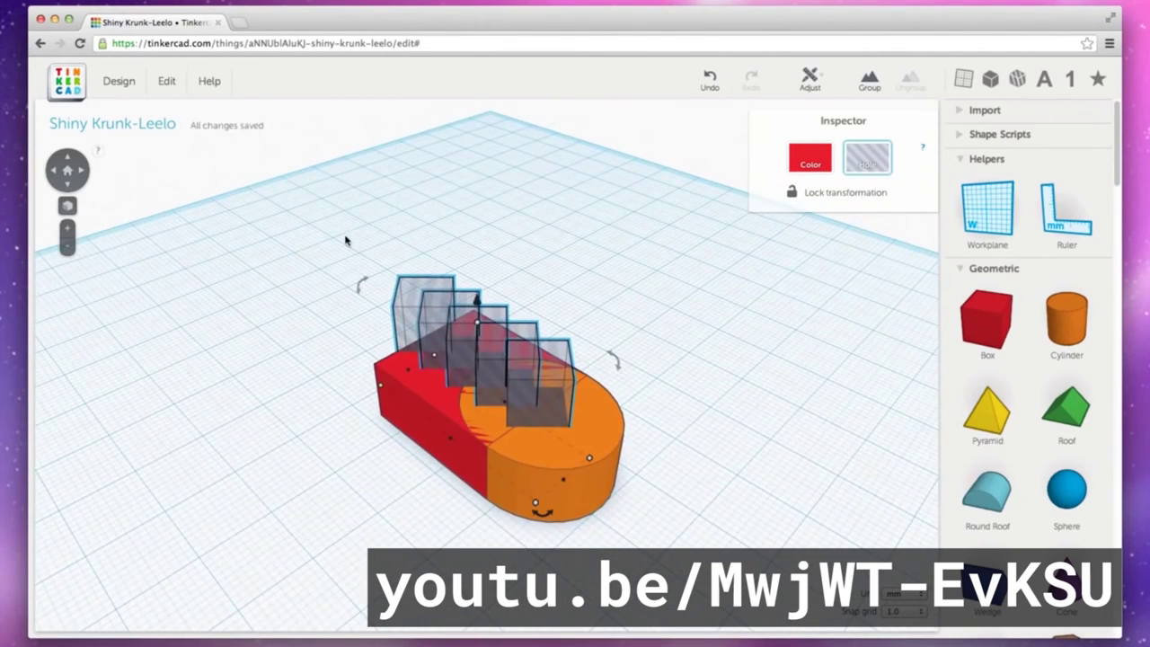
pyautogui.moveTo(301, 225); pyautogui.dragTo(726, 536)
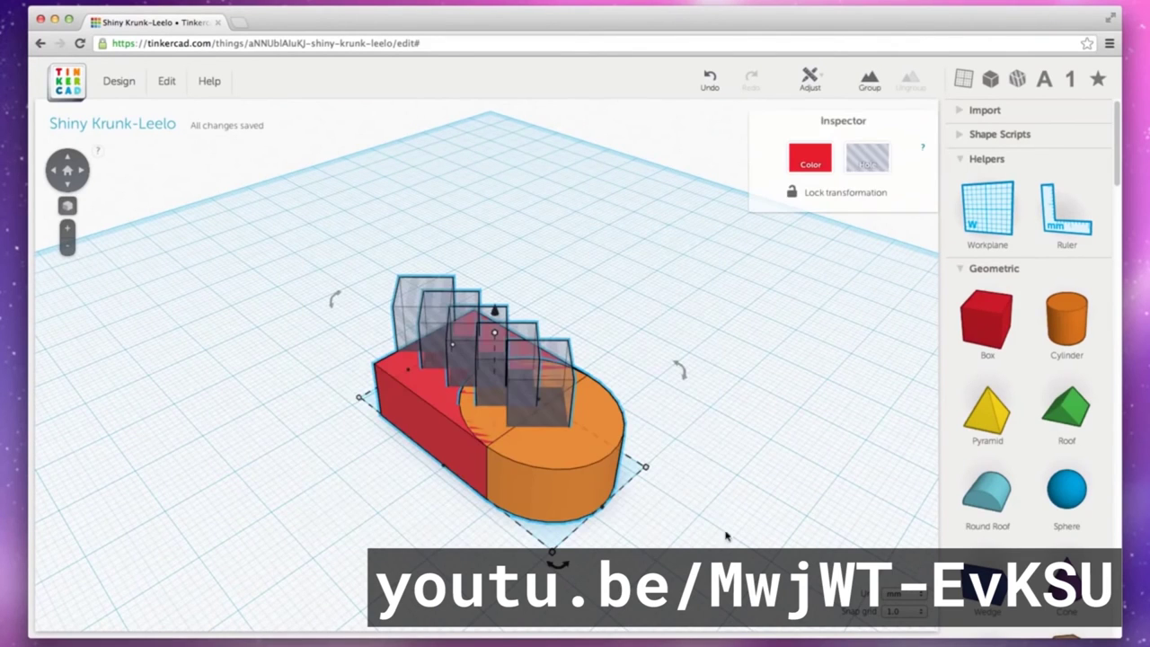
pyautogui.click(869, 81)
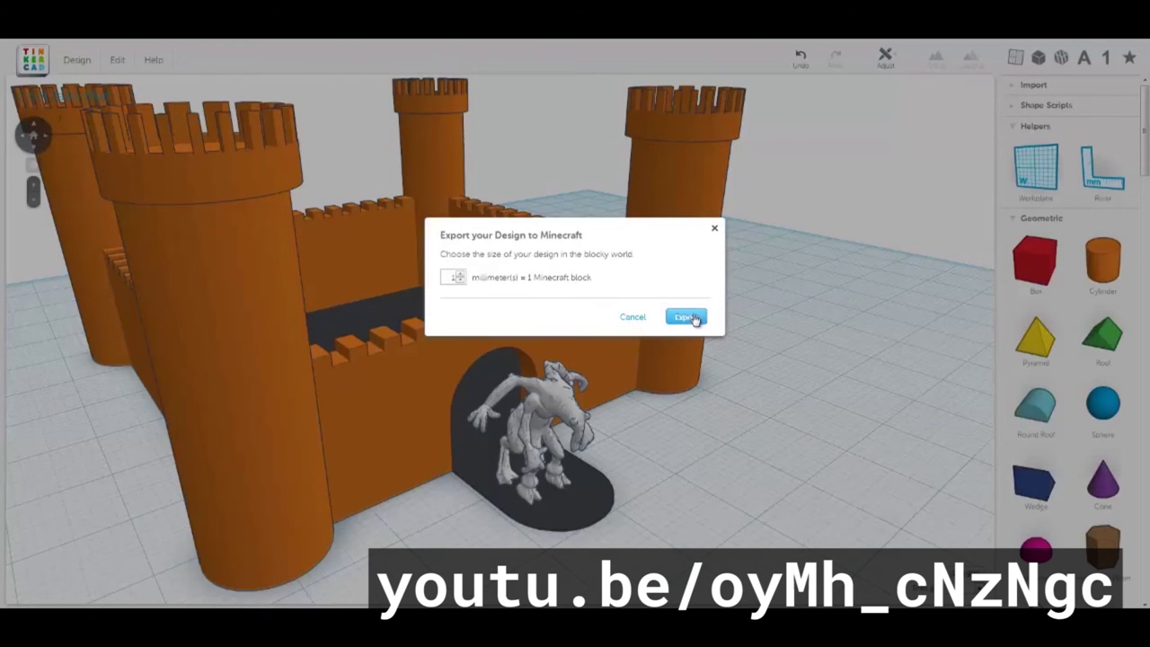
pyautogui.click(688, 317)
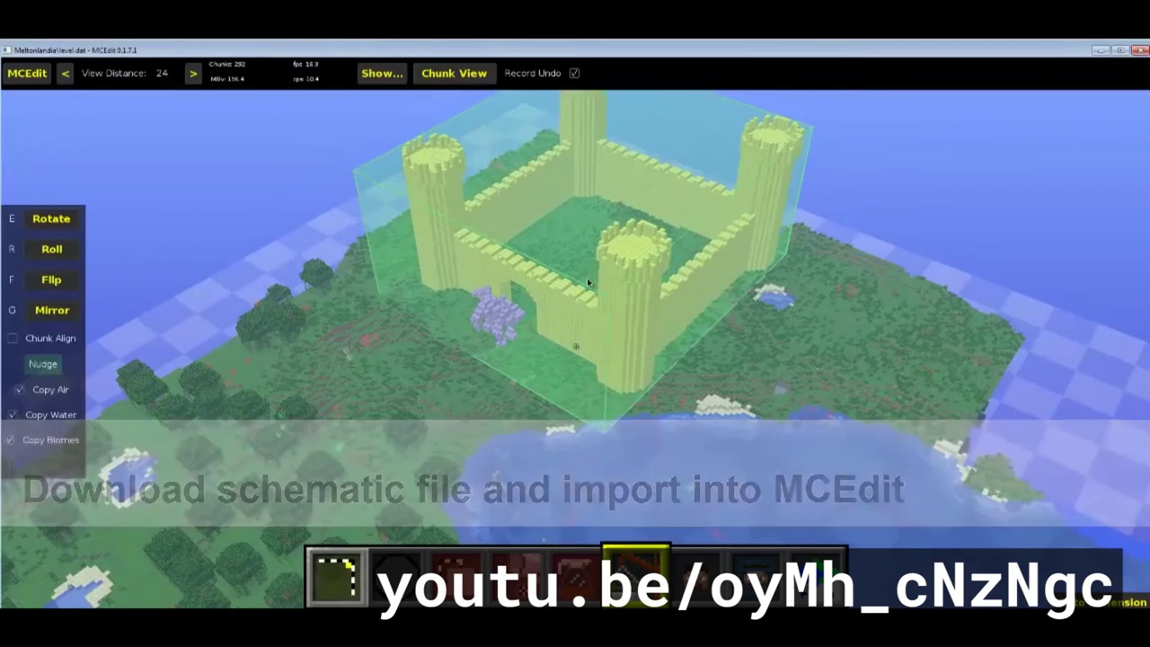
# - Place the castle in the MCEdit world, chunk-align it, and nudge it farther with W
pyautogui.click(600, 277)
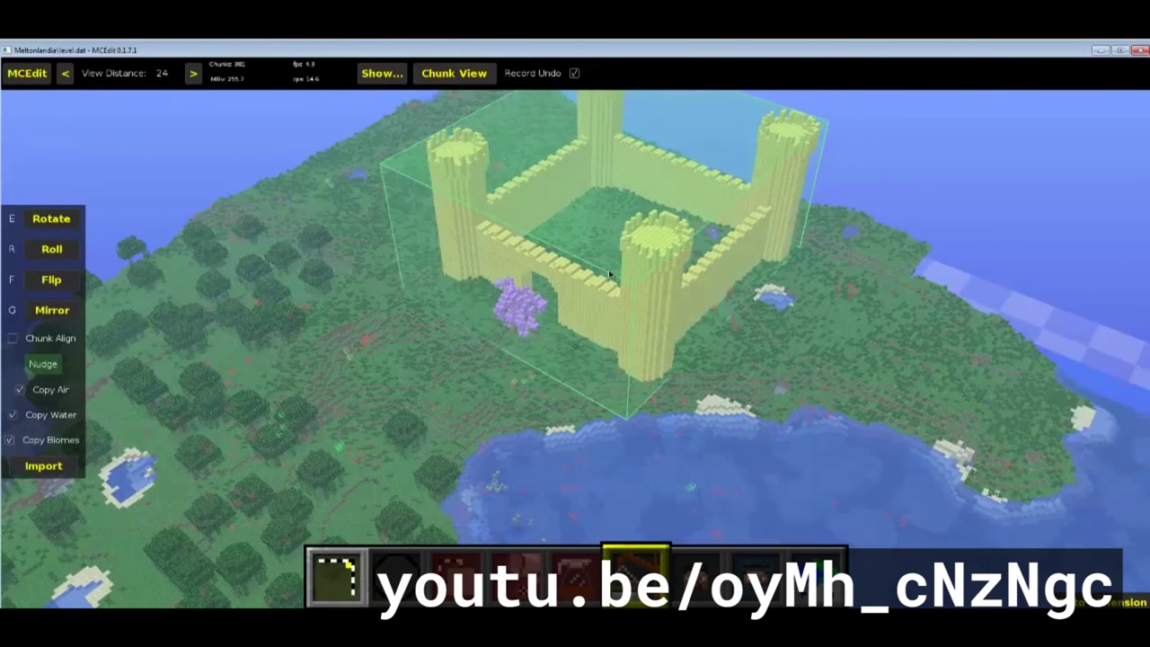
pyautogui.click(16, 340)
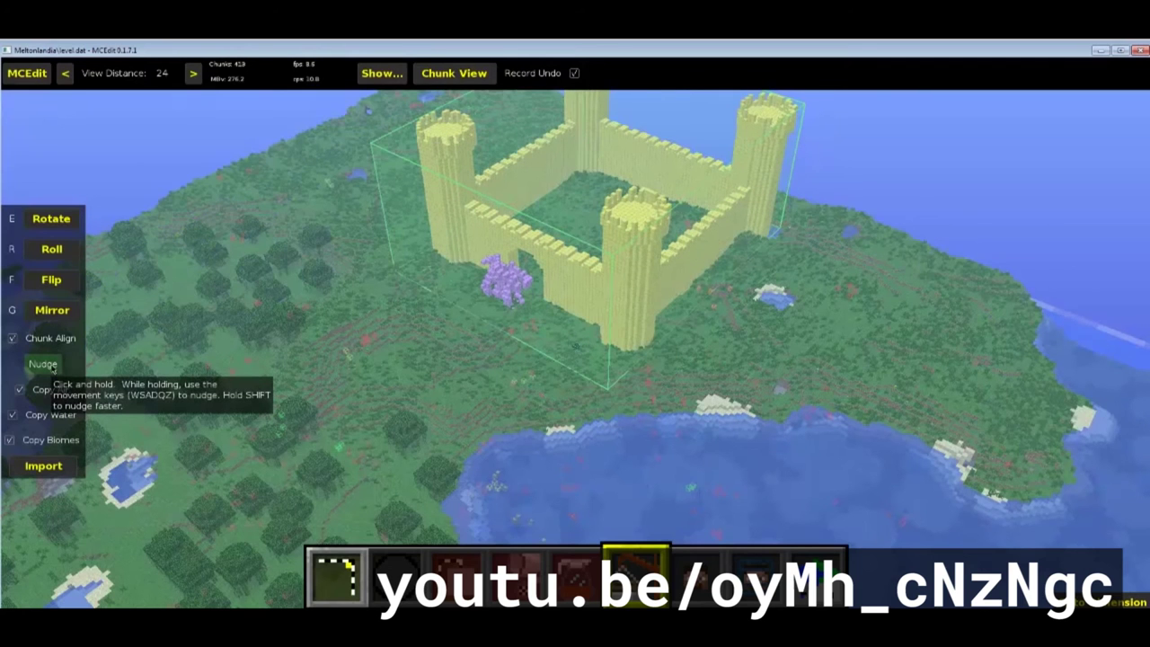
pyautogui.press('w')
pyautogui.press('w')
pyautogui.press('w')
pyautogui.press('w')
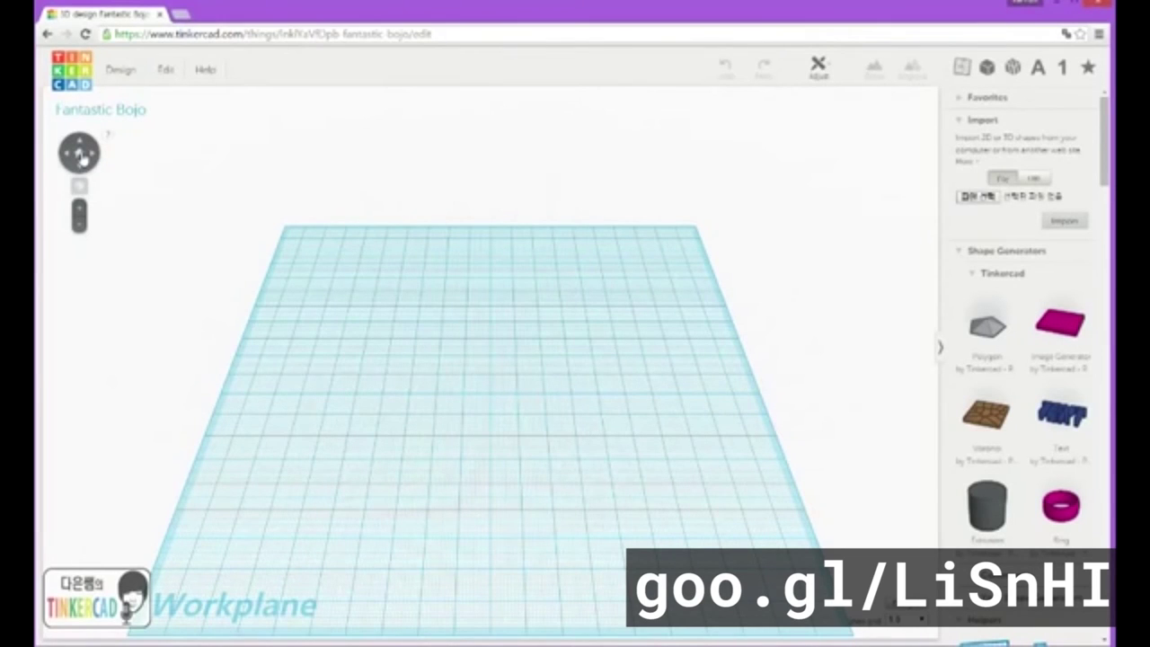
# - Add a box and a round roof from the Geometric shapes onto the workplane
pyautogui.moveTo(526, 321)
pyautogui.mouseDown(button='right')
pyautogui.moveTo(549, 437)
pyautogui.moveTo(529, 428)
pyautogui.mouseUp(button='right')
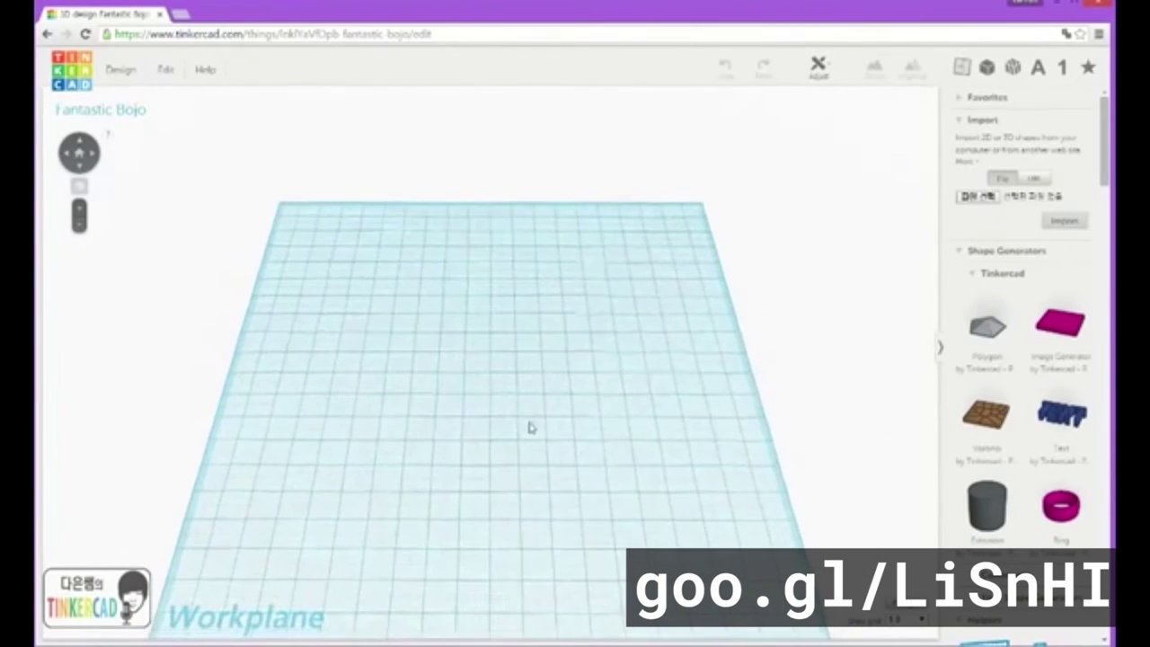
pyautogui.click(987, 69)
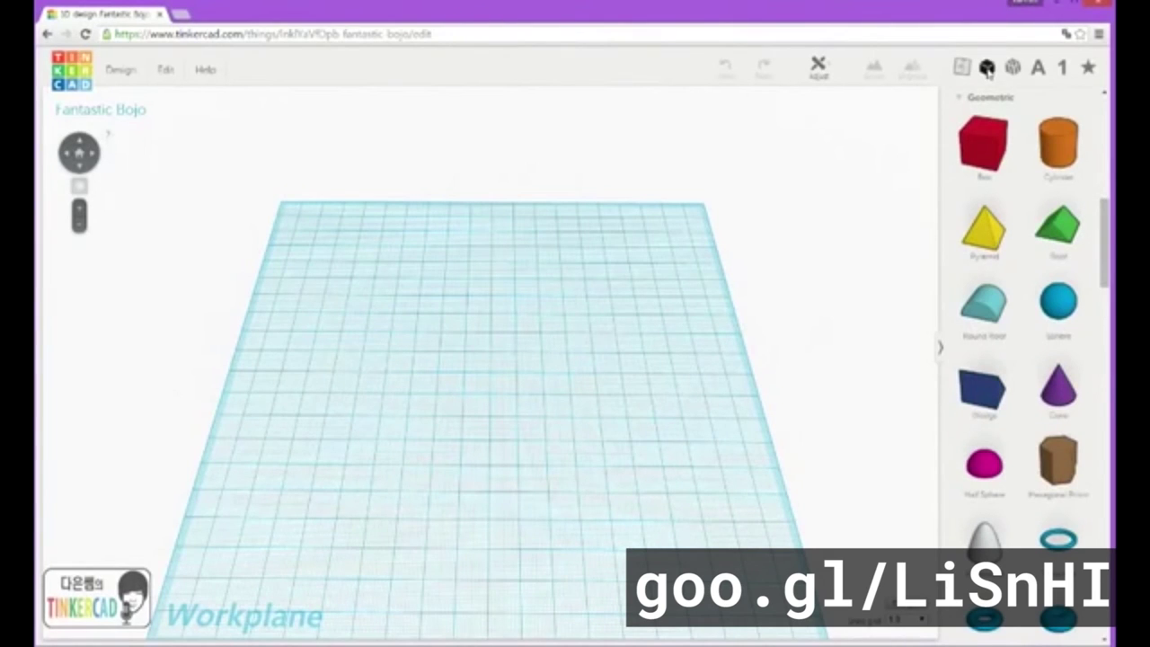
pyautogui.moveTo(991, 143); pyautogui.dragTo(449, 368)
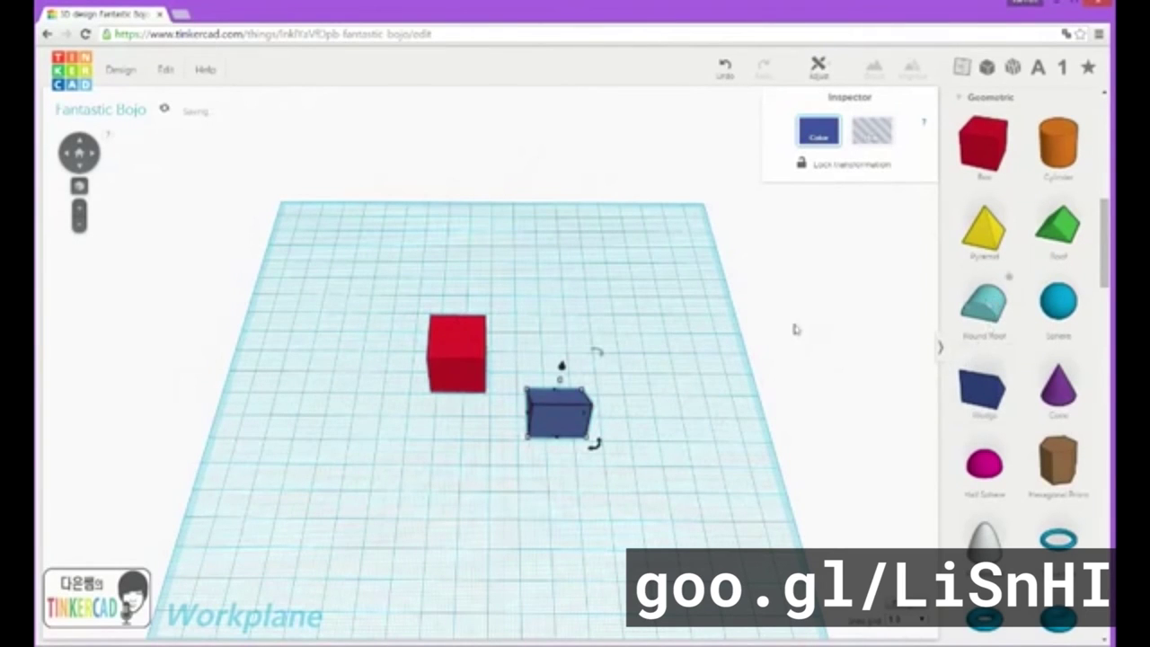
pyautogui.moveTo(539, 376); pyautogui.dragTo(539, 376)
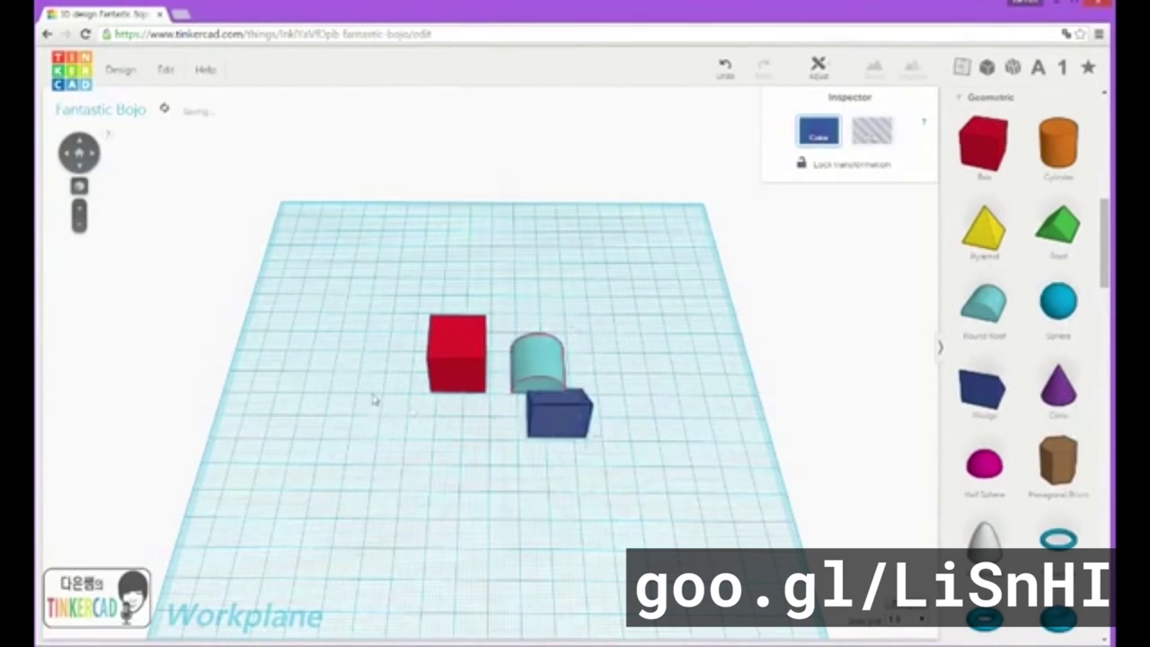
# - Move the red box to the front-left and place the round roof behind it
pyautogui.moveTo(447, 459); pyautogui.dragTo(437, 475)
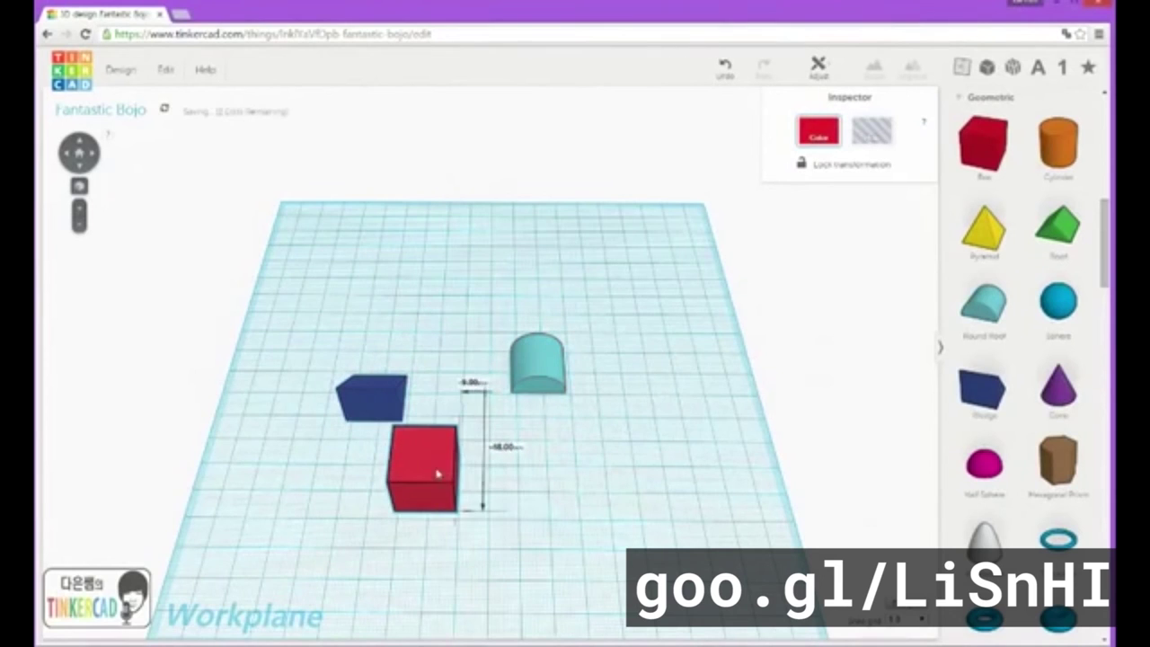
pyautogui.click(546, 362)
pyautogui.click(428, 463)
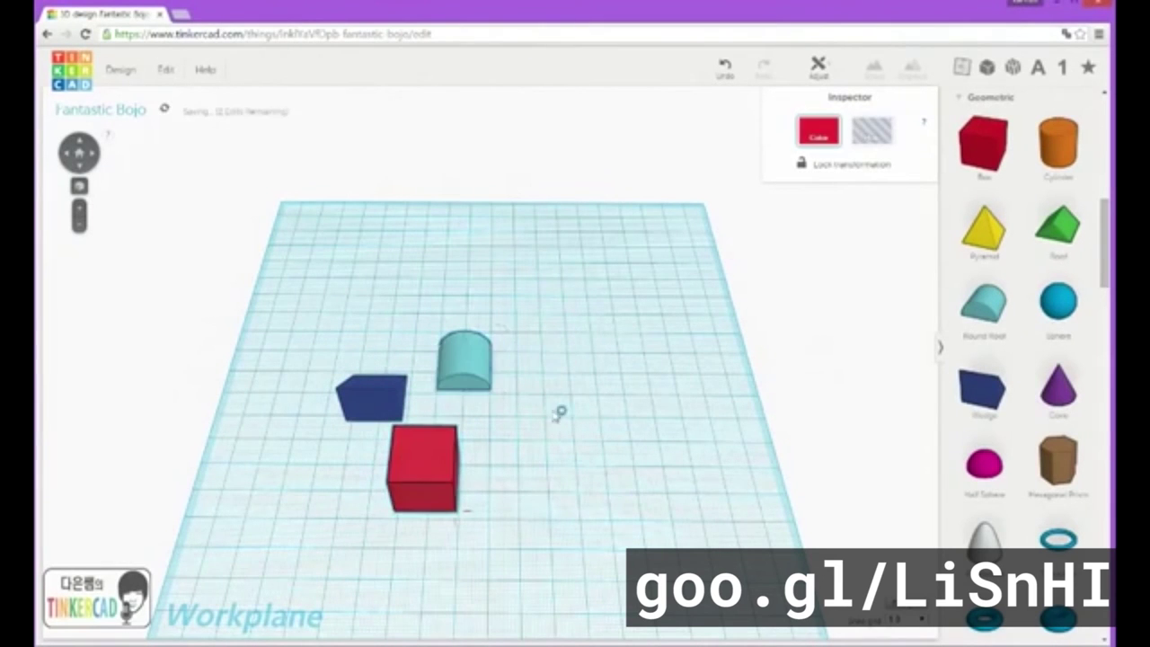
pyautogui.moveTo(428, 462); pyautogui.dragTo(579, 406)
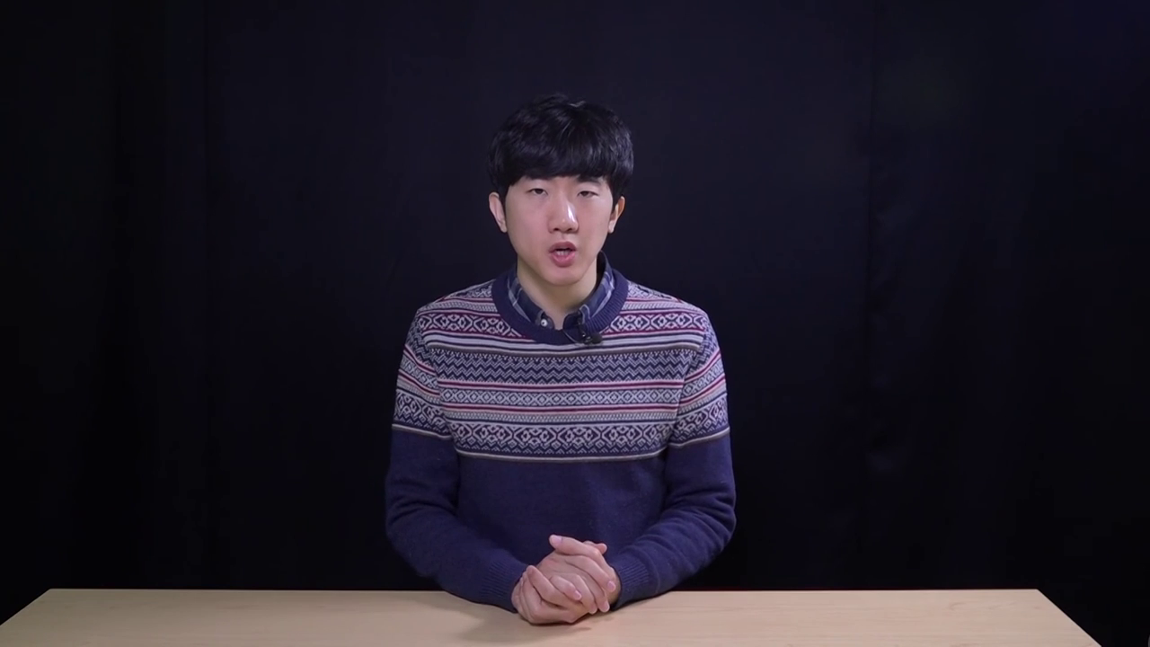